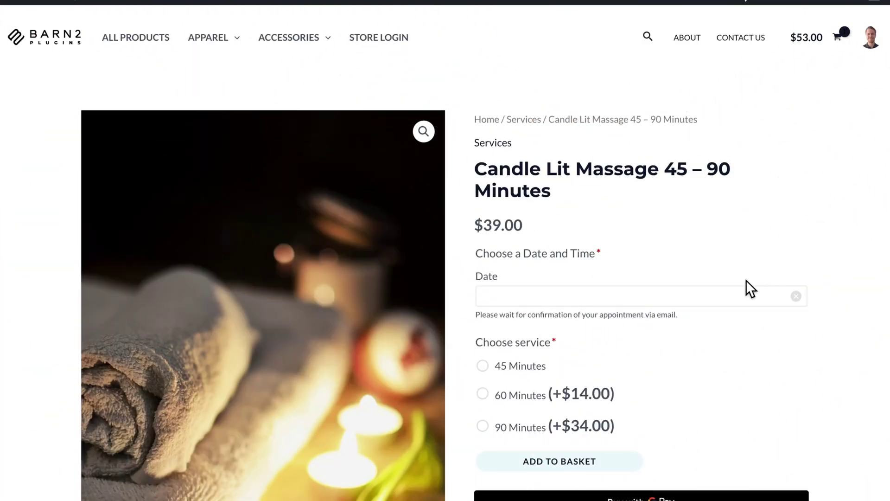
Book the Candle Lit Massage for May 28 at 14:30 and choose 60 Minutes, for a $53.00 total.
click(709, 296)
scroll(708, 296, down, 3)
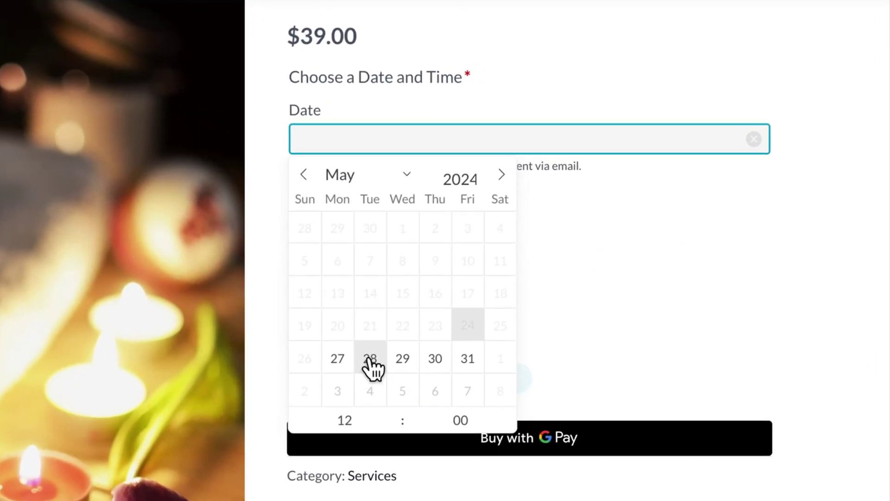
click(532, 311)
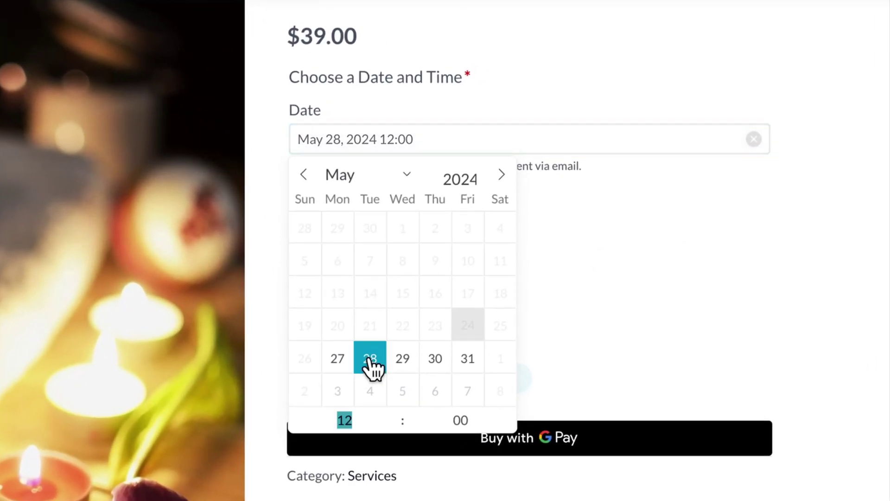
click(395, 414)
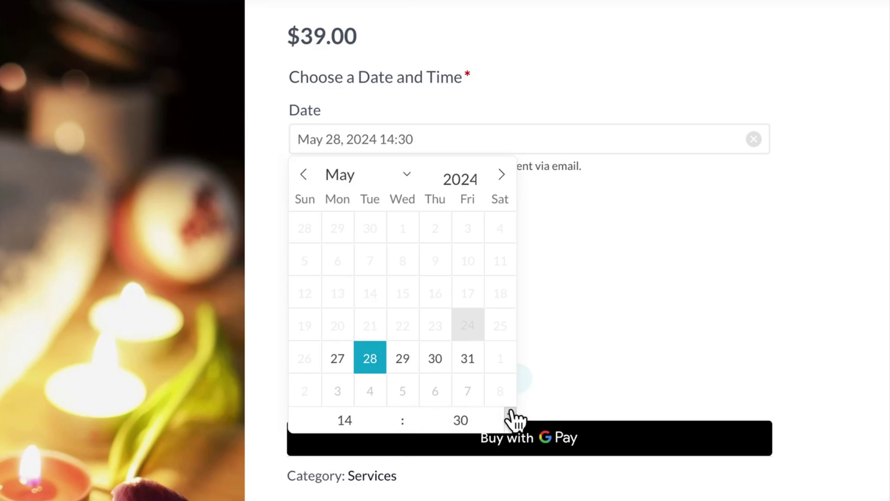
click(573, 354)
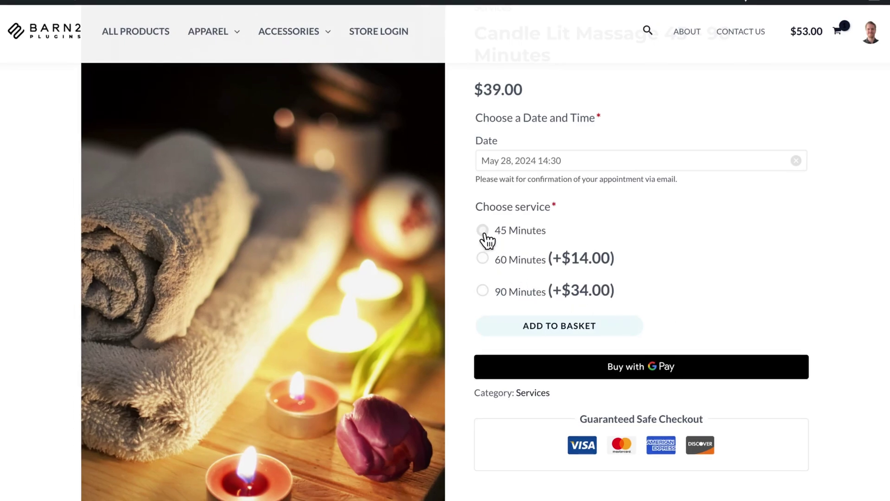
click(483, 259)
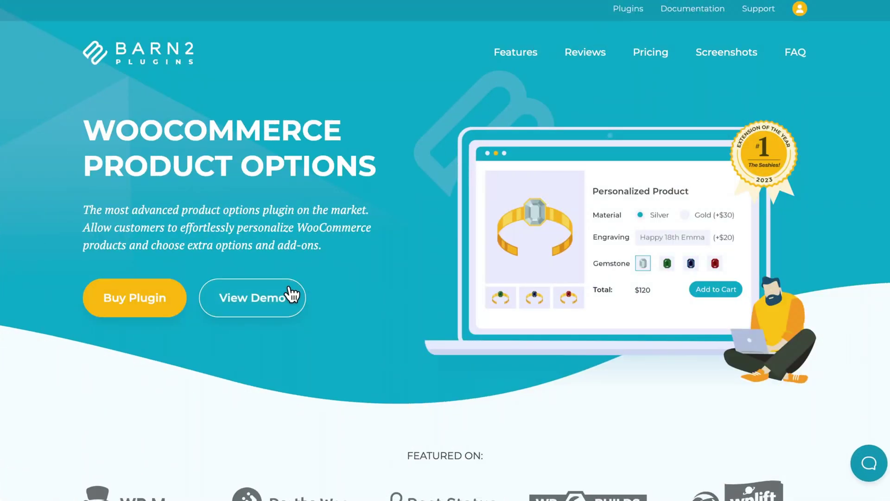
Bring up the demo choices from View Demo and create an editable admin demo.
click(289, 294)
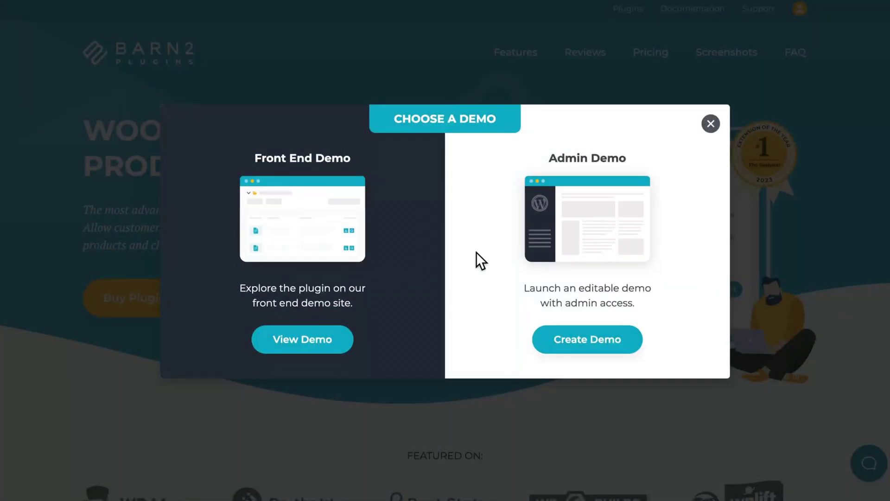
click(567, 339)
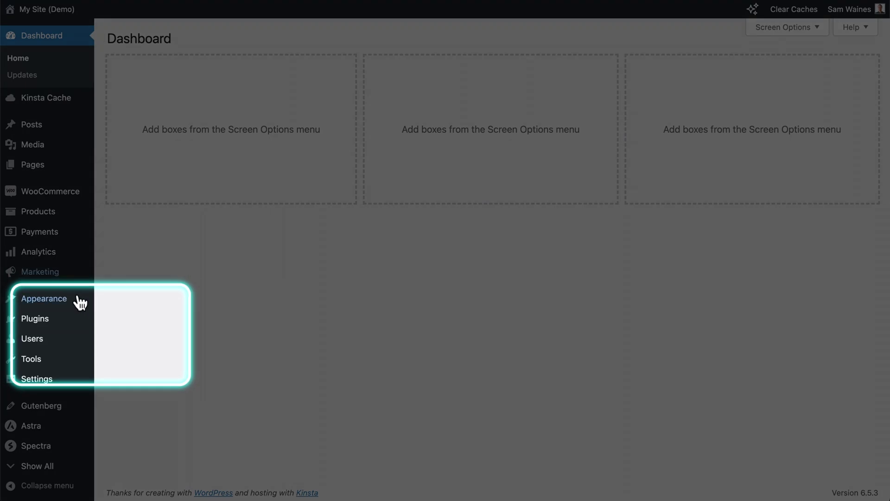
Upload the Product Options zip, install and activate it, and skip the setup wizard.
mouse_move(62, 323)
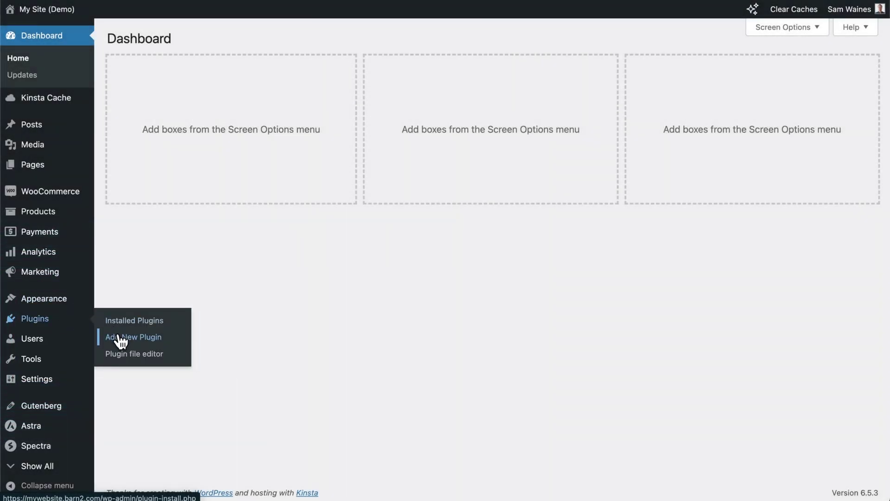
click(121, 337)
click(211, 63)
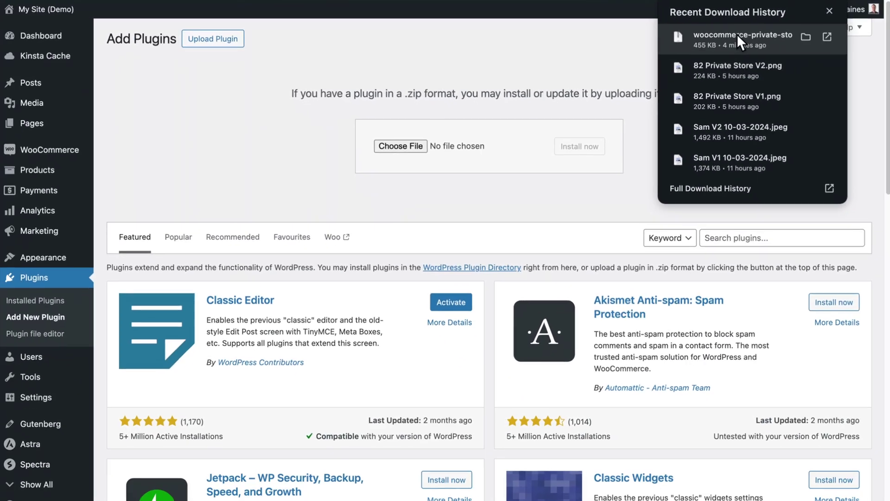
drag(737, 35, 492, 167)
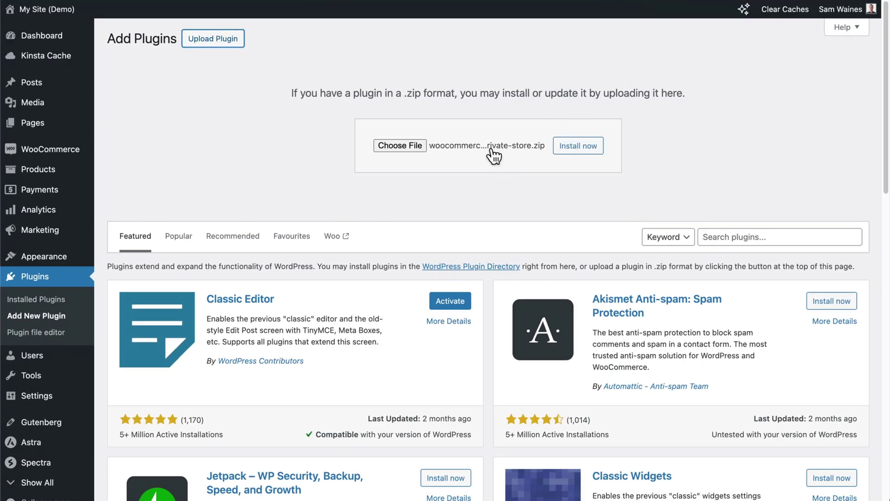
click(589, 147)
click(139, 142)
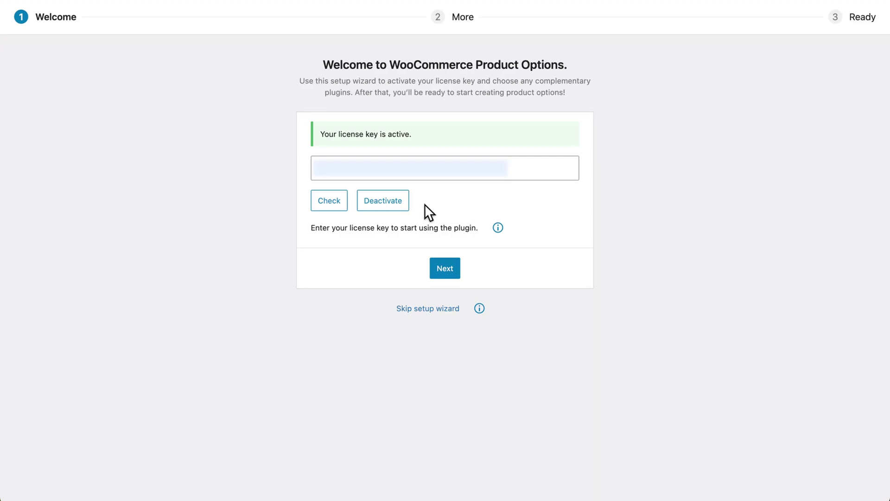
click(434, 310)
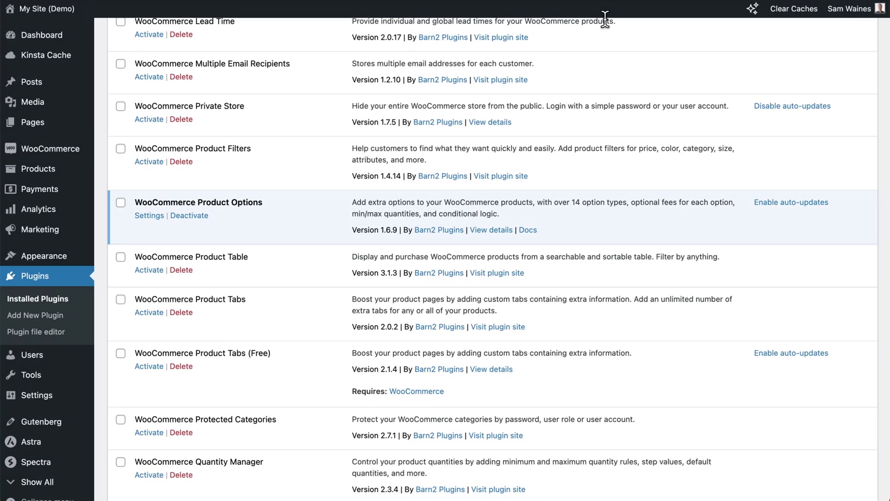
Open the Product Options plugin page and view its general Settings tab.
click(149, 216)
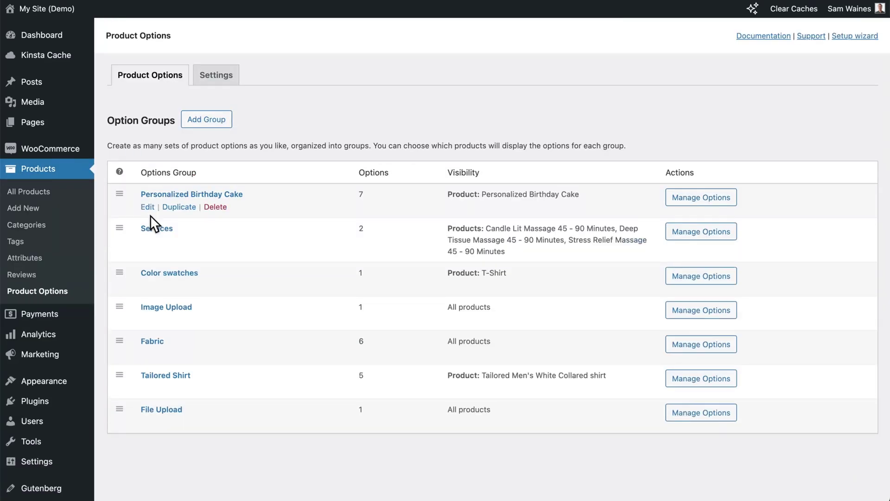
click(225, 82)
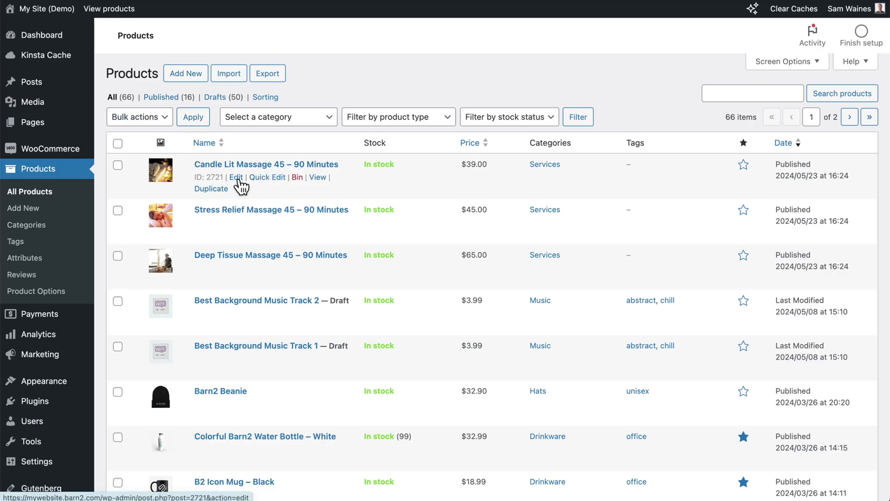
Edit Candle Lit Massage, re-enter 39 as its Regular price, and show its Inventory settings.
click(236, 177)
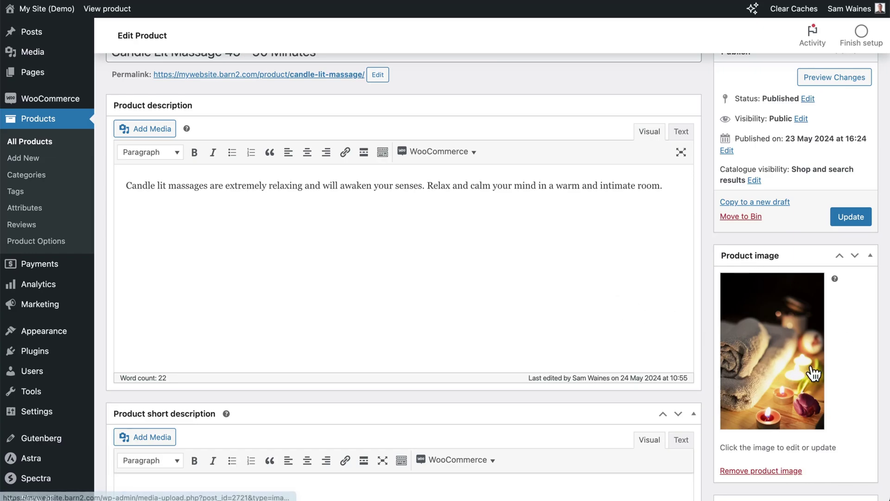
scroll(573, 287, down, 5)
scroll(573, 288, down, 8)
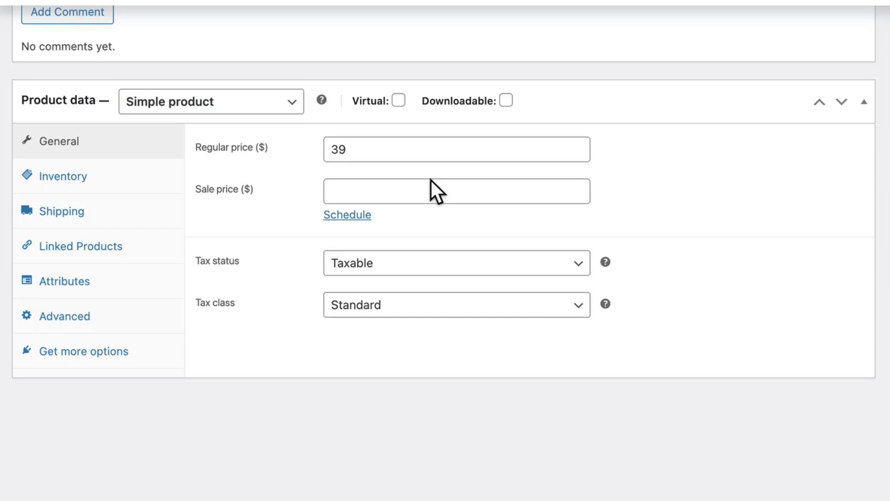
double_click(342, 147)
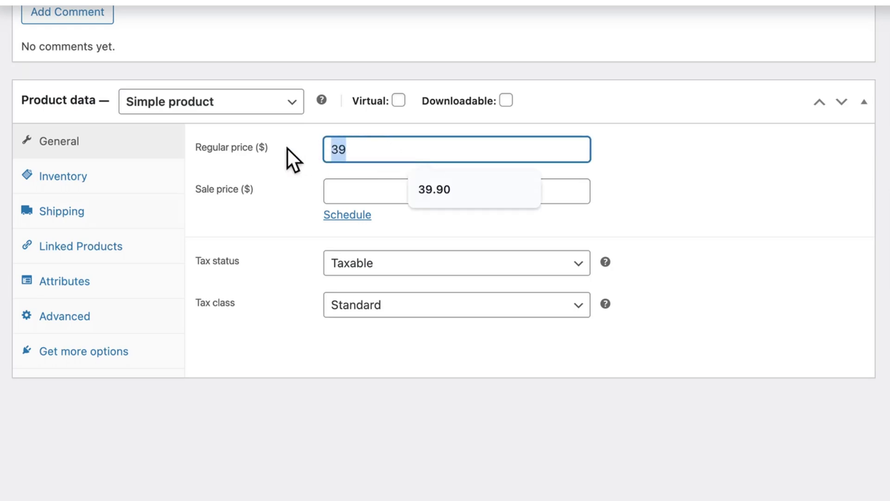
text(0.0)
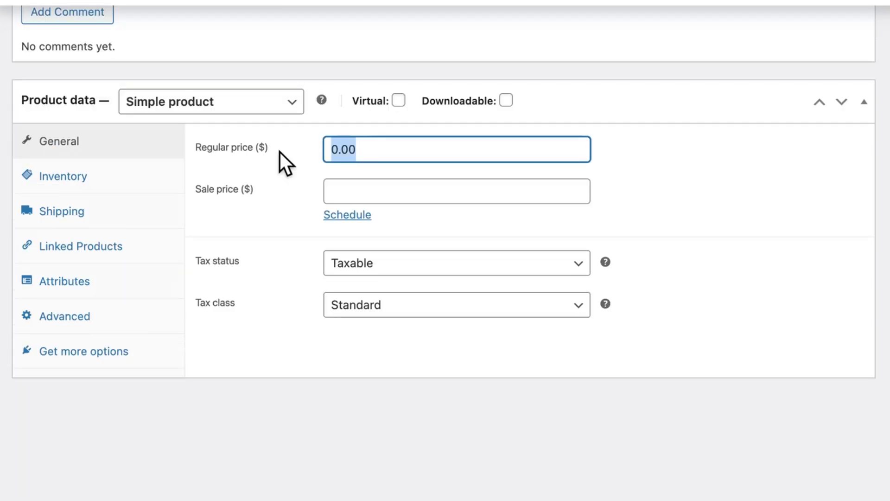
text(39)
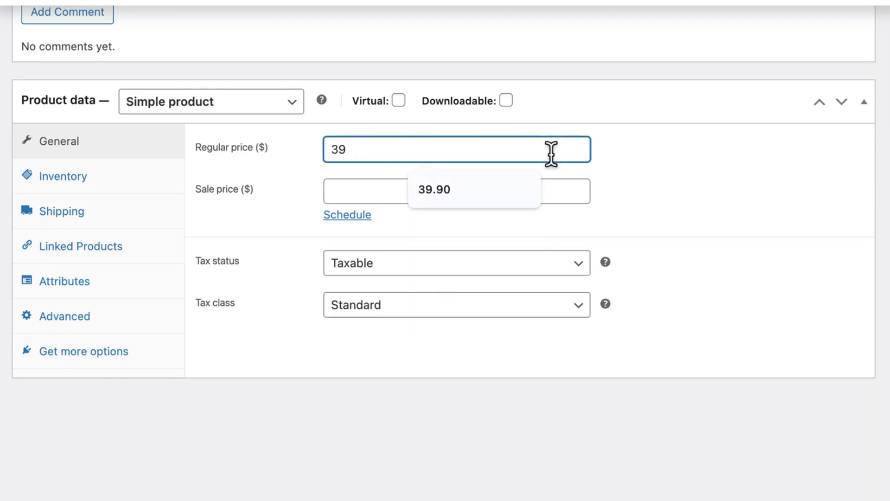
click(648, 169)
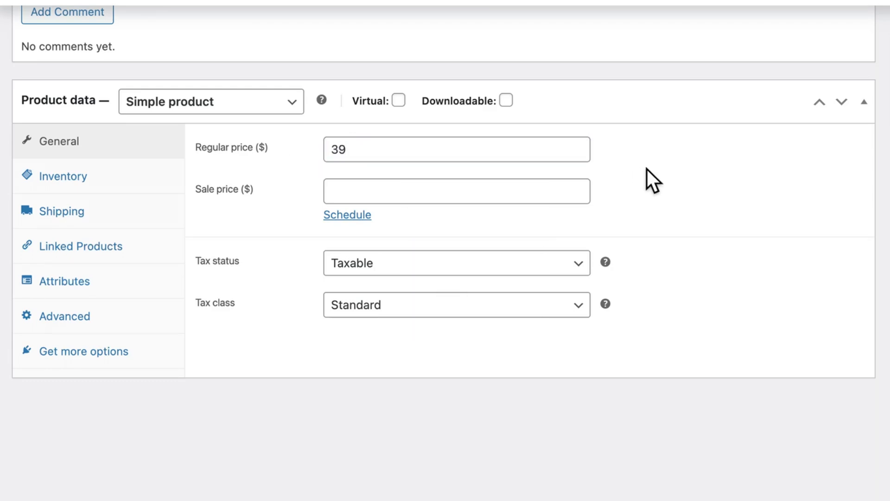
scroll(647, 169, down, 1)
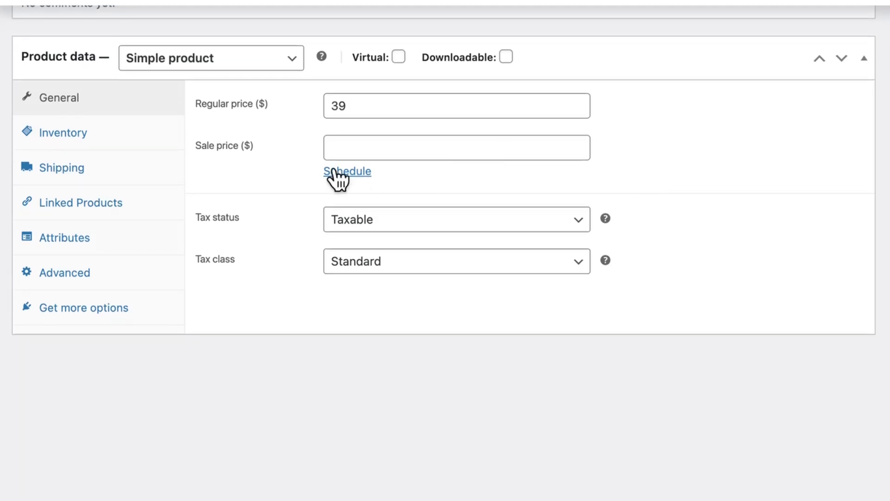
click(107, 132)
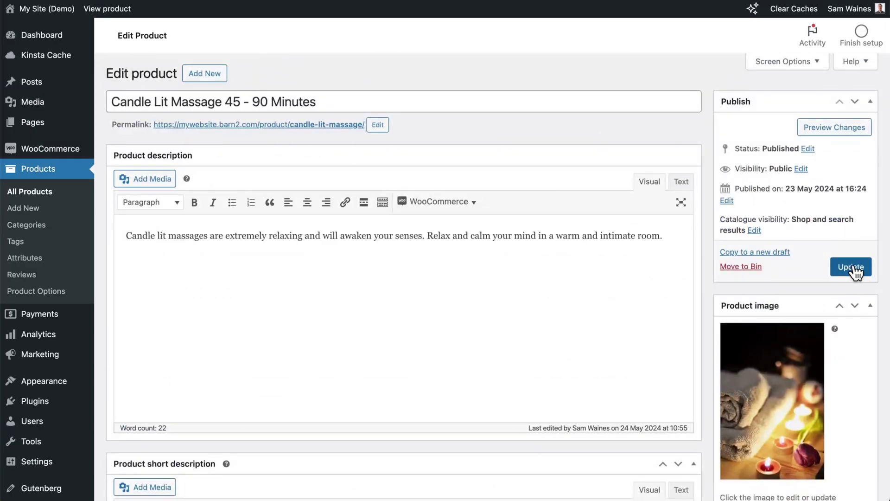
Update the Candle Lit Massage product and go to Products > Product Options.
click(852, 266)
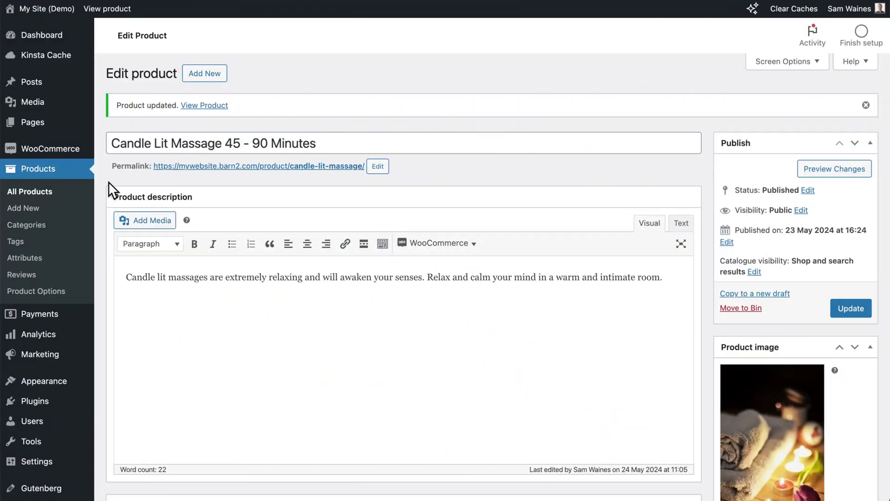
click(42, 293)
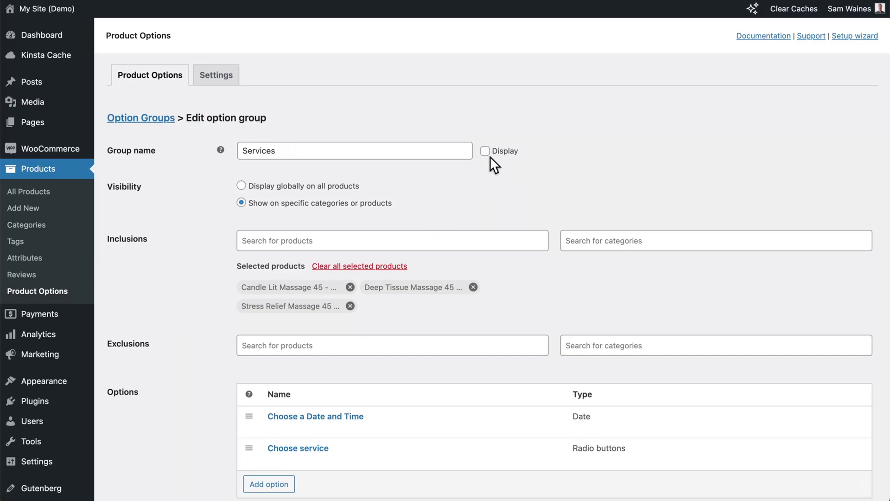
Add the Services category to the group's visibility, then remove it again.
scroll(491, 157, down, 3)
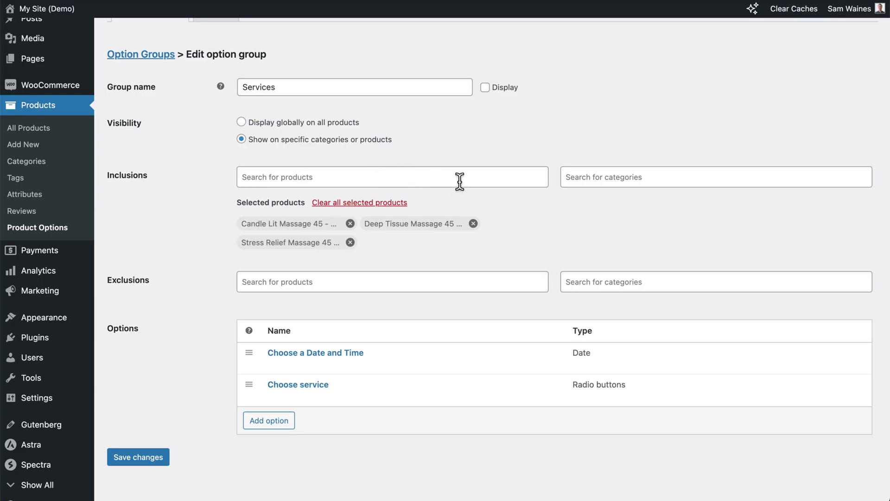
click(618, 178)
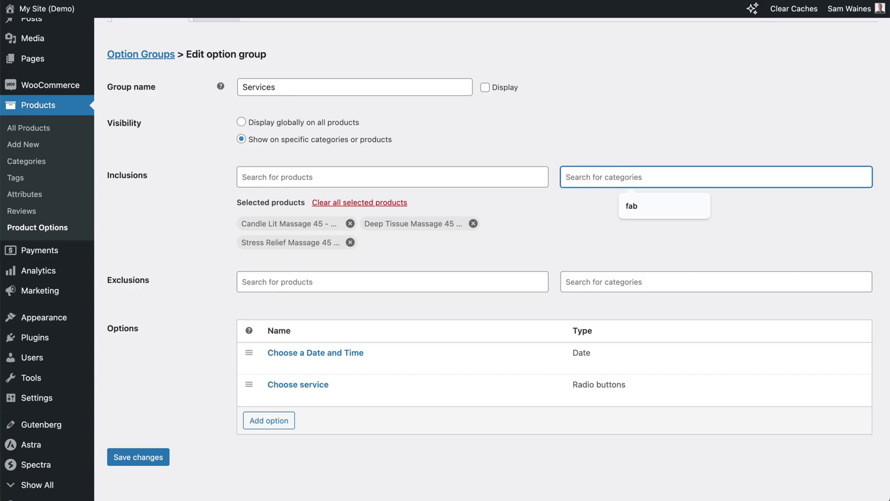
text(serv)
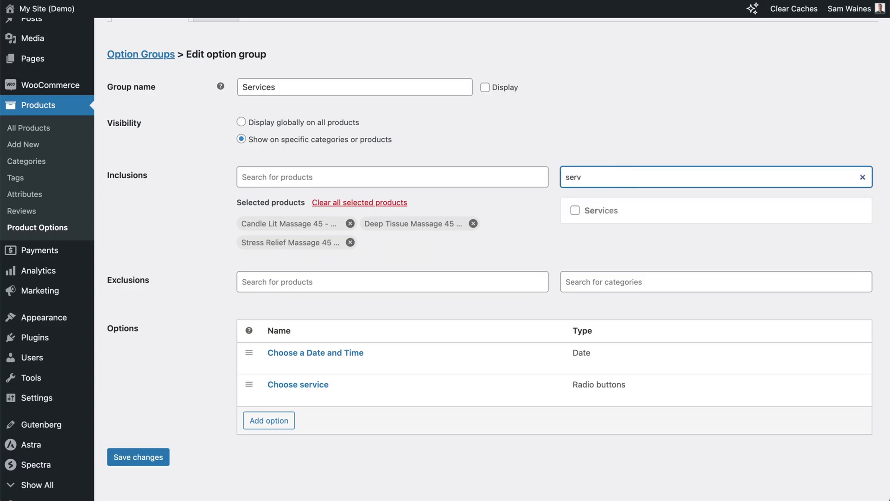
click(579, 212)
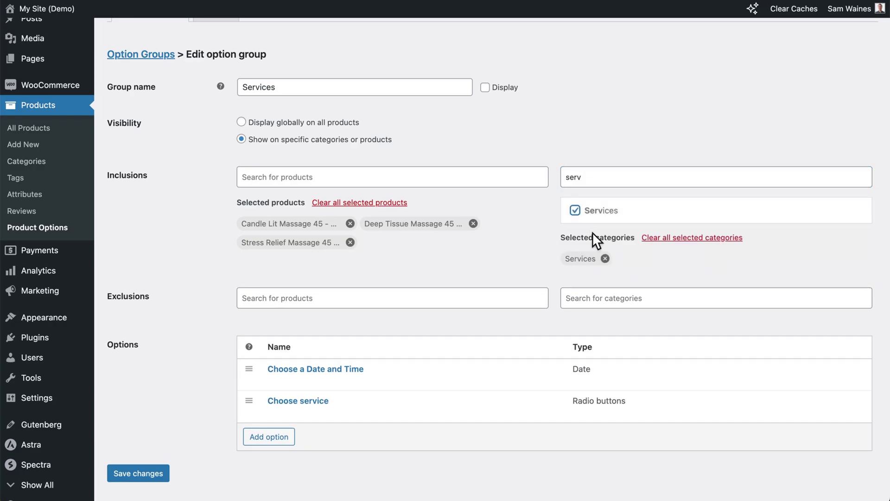
click(606, 259)
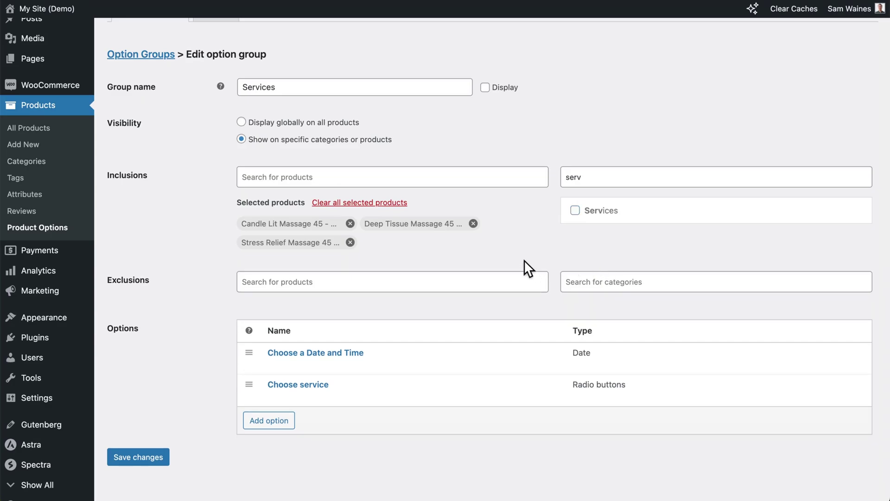
Set the group to show on specific products and open the Choose a Date and Time option.
scroll(259, 257, down, 1)
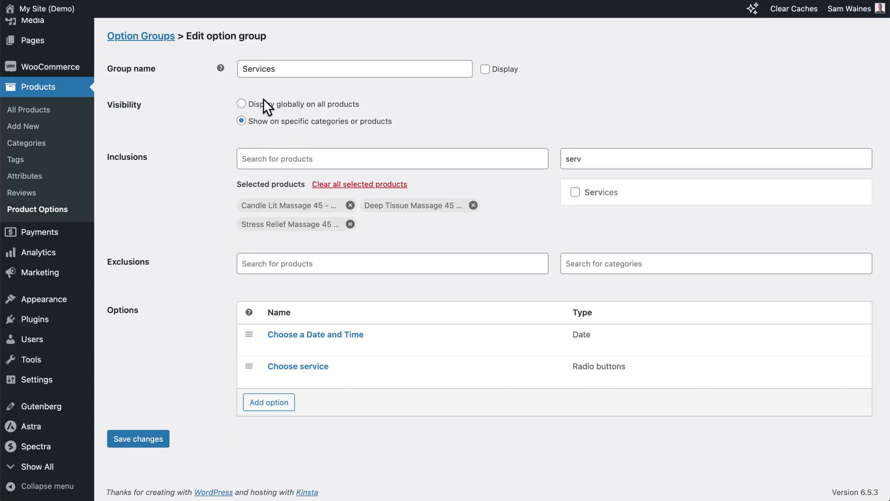
click(343, 103)
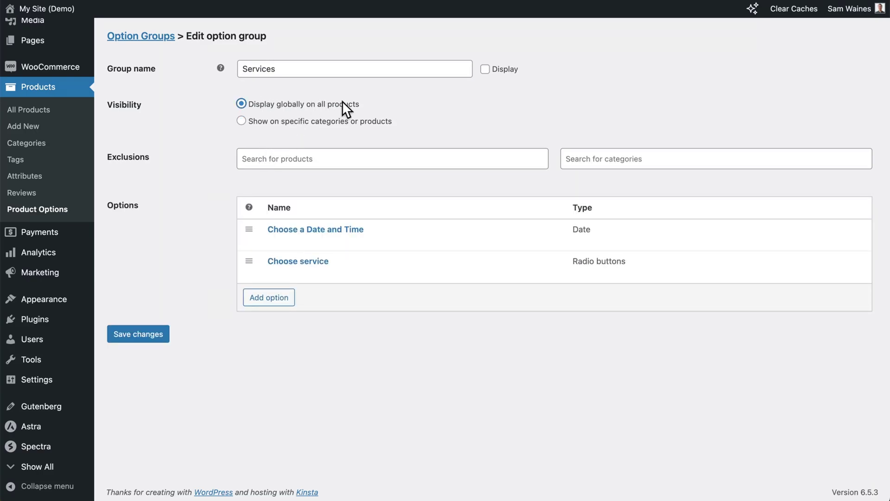
click(275, 159)
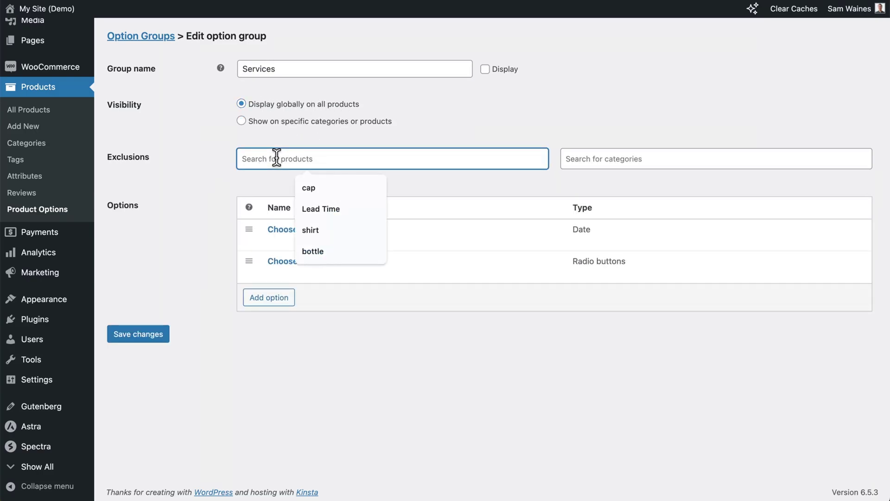
click(241, 121)
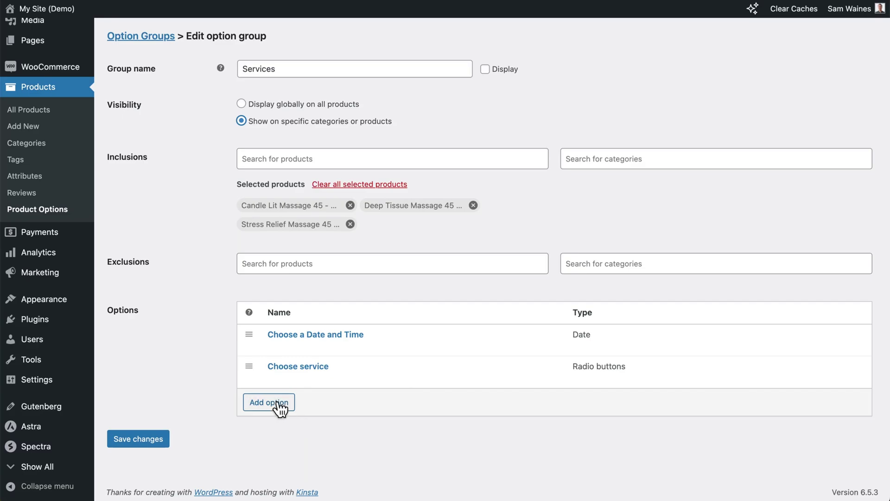
mouse_move(284, 351)
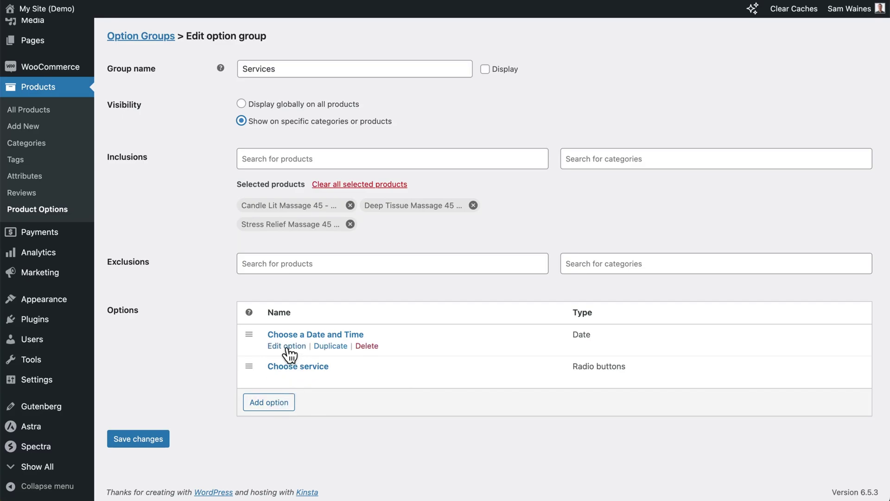
click(281, 346)
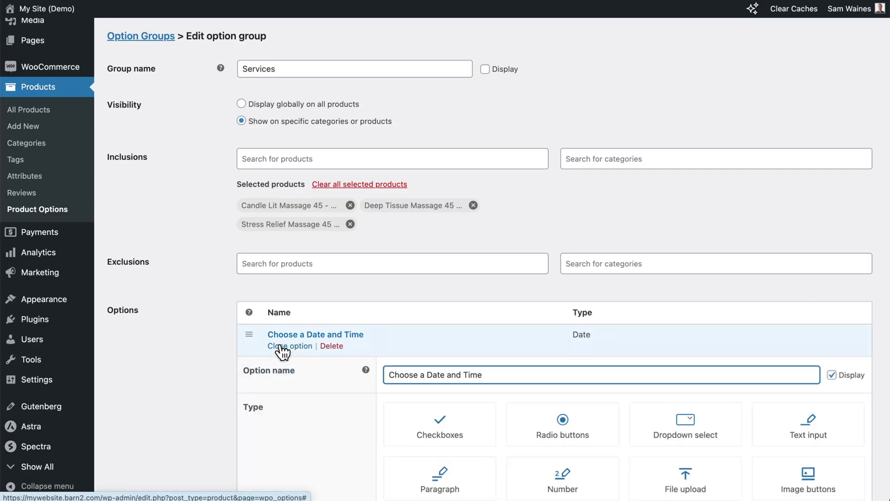
scroll(281, 346, down, 3)
scroll(281, 351, down, 3)
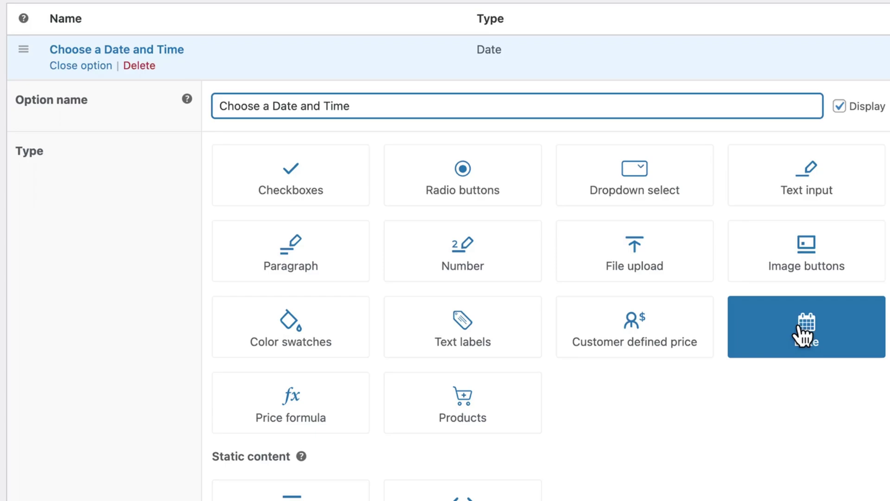
scroll(805, 333, down, 7)
scroll(799, 326, down, 3)
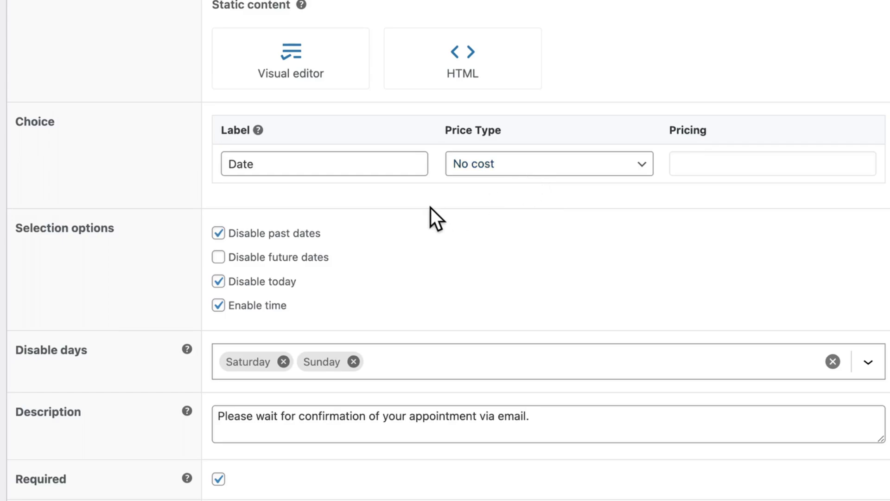
scroll(424, 207, down, 1)
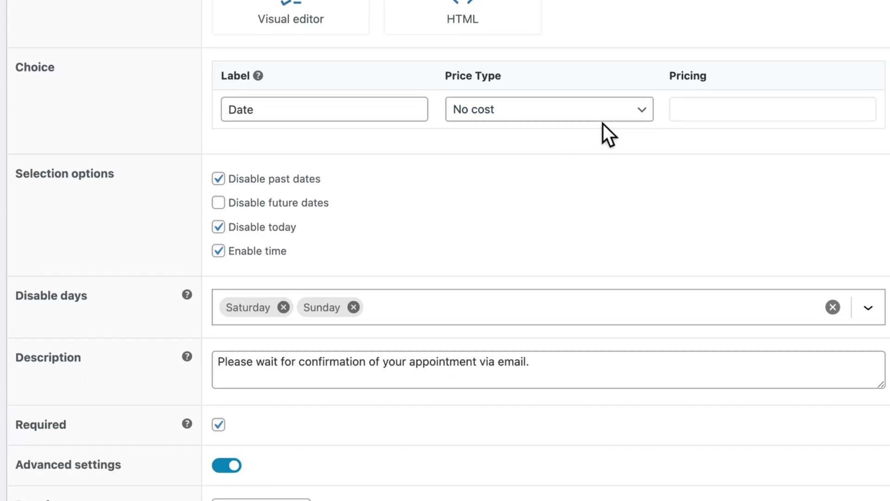
click(624, 112)
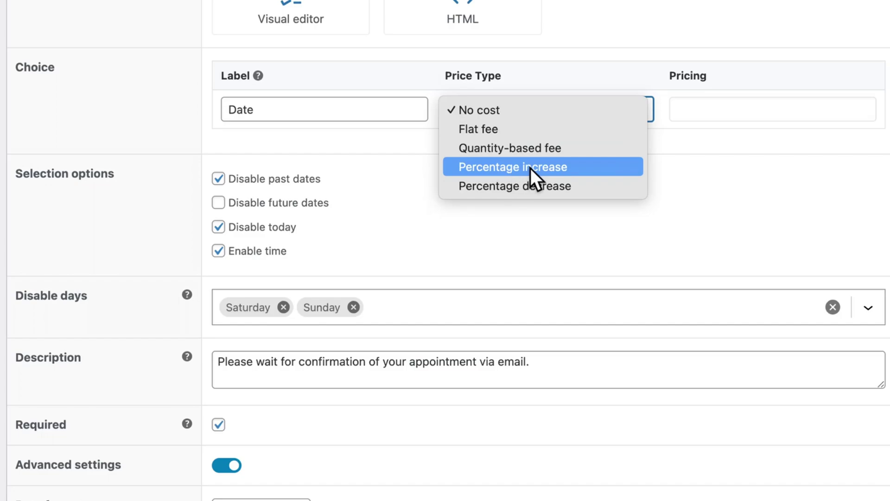
click(352, 143)
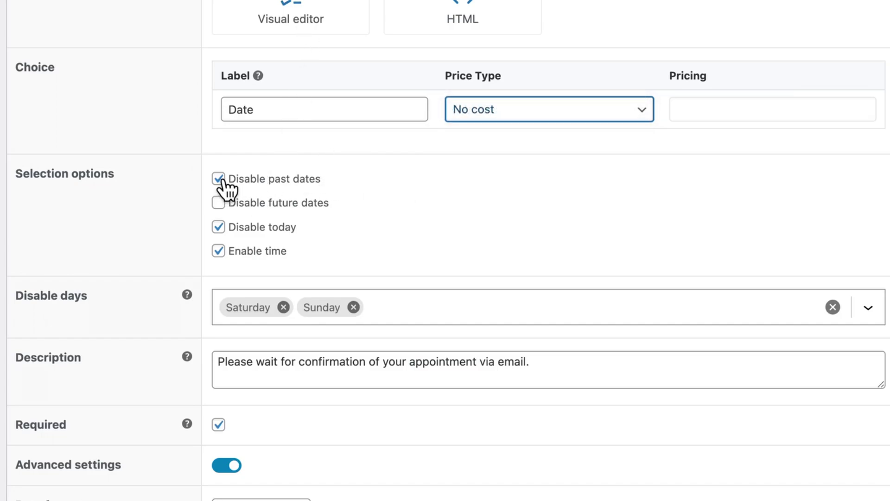
Close the Price Type list, check the Disable days weekdays without changes, and save the group.
click(217, 246)
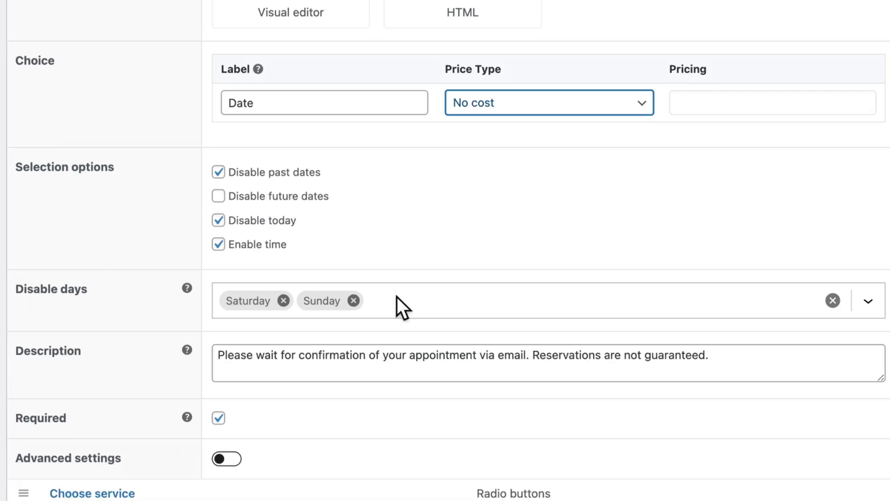
click(397, 297)
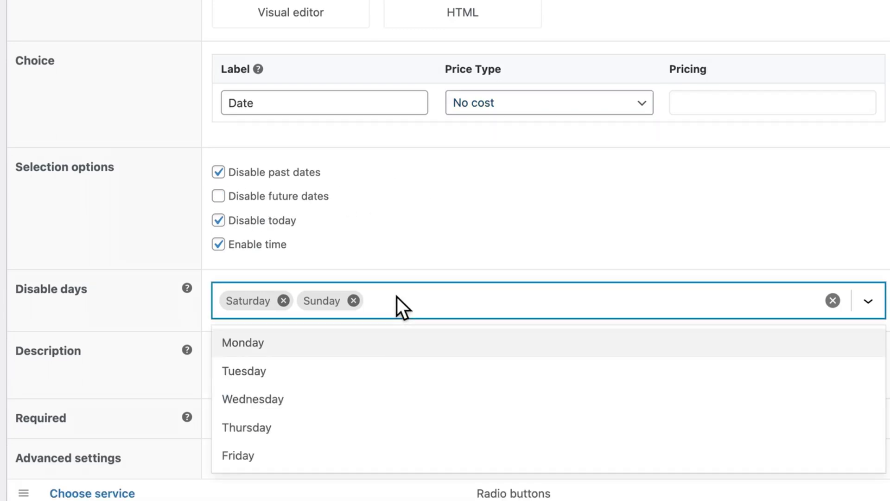
click(394, 294)
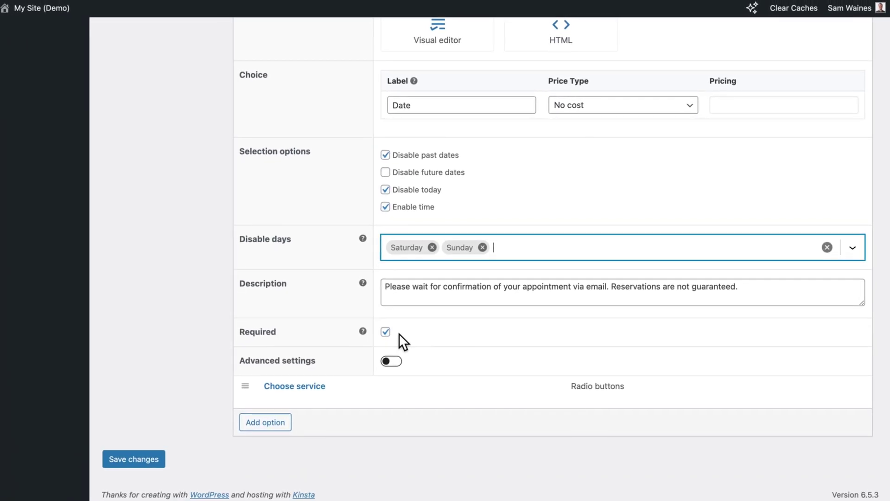
click(157, 458)
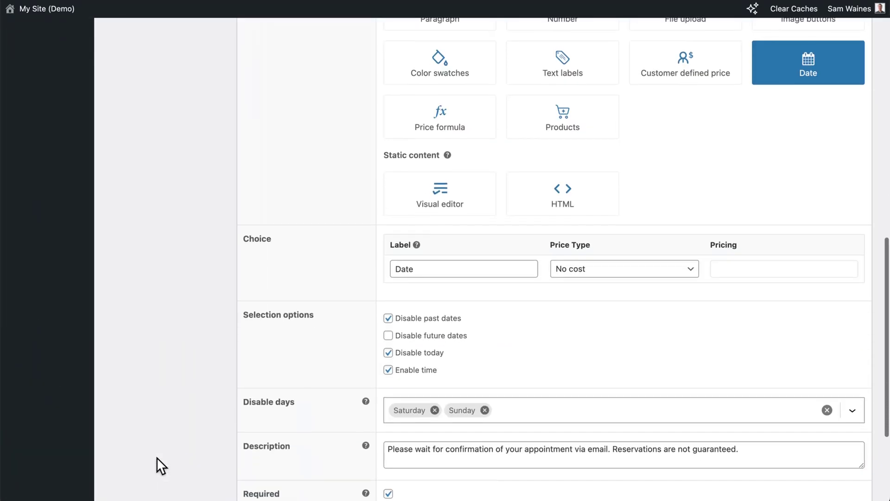
Enable the date option's Advanced settings and check its date format pattern.
scroll(156, 457, down, 9)
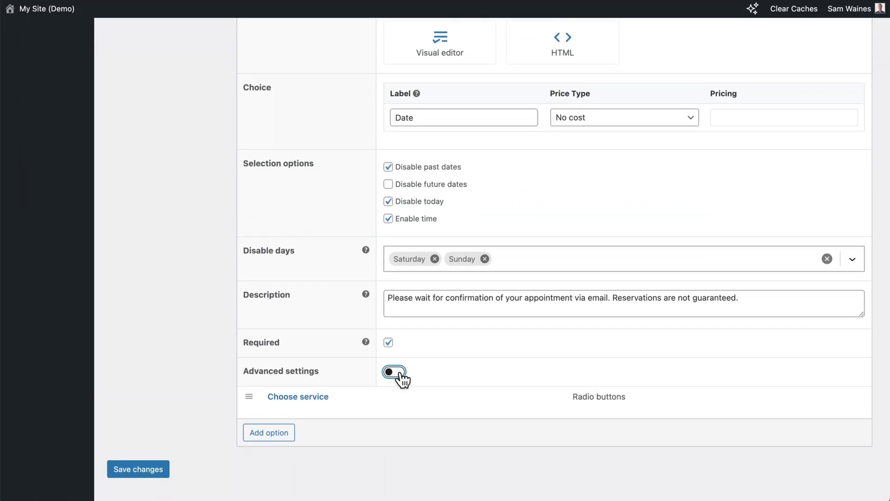
click(399, 373)
scroll(526, 376, down, 3)
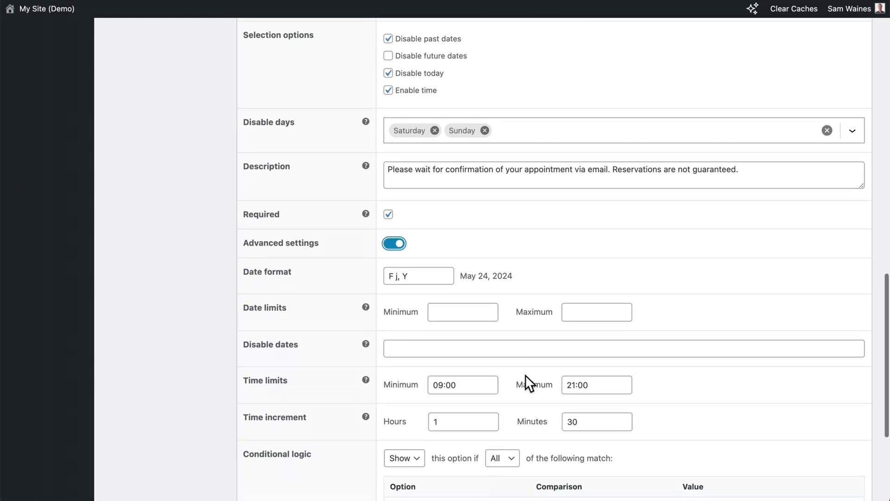
scroll(525, 375, down, 3)
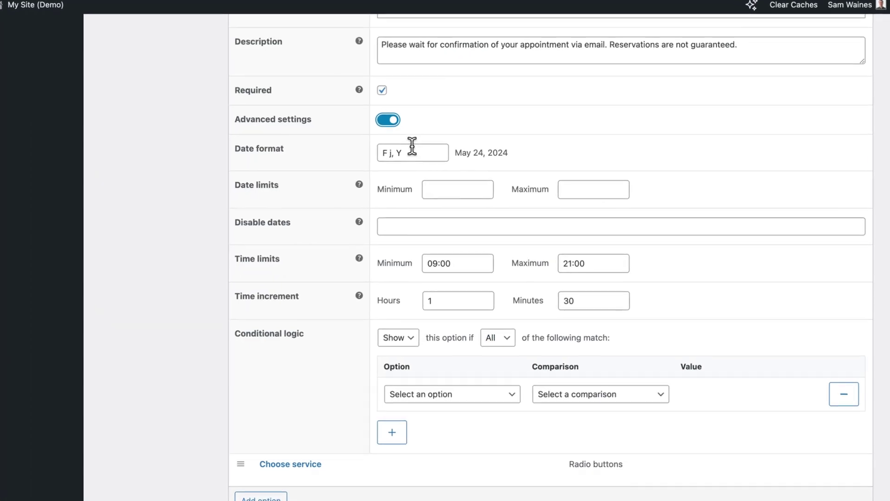
click(294, 113)
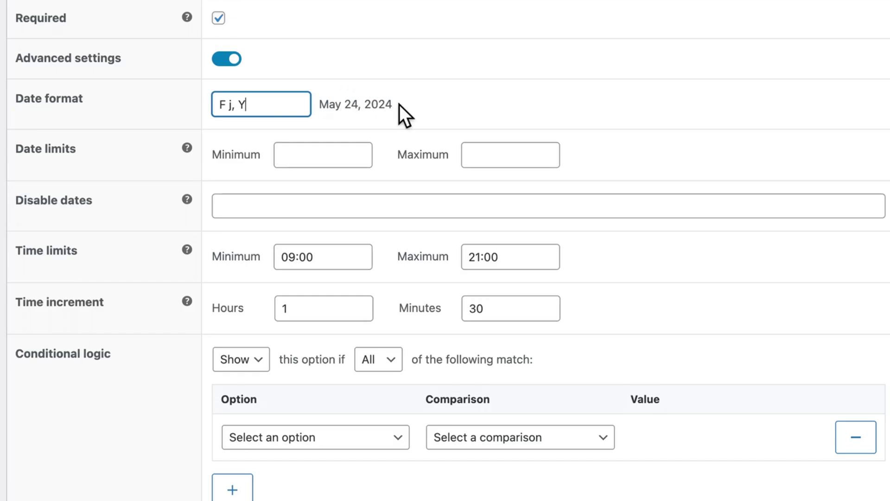
scroll(399, 105, down, 1)
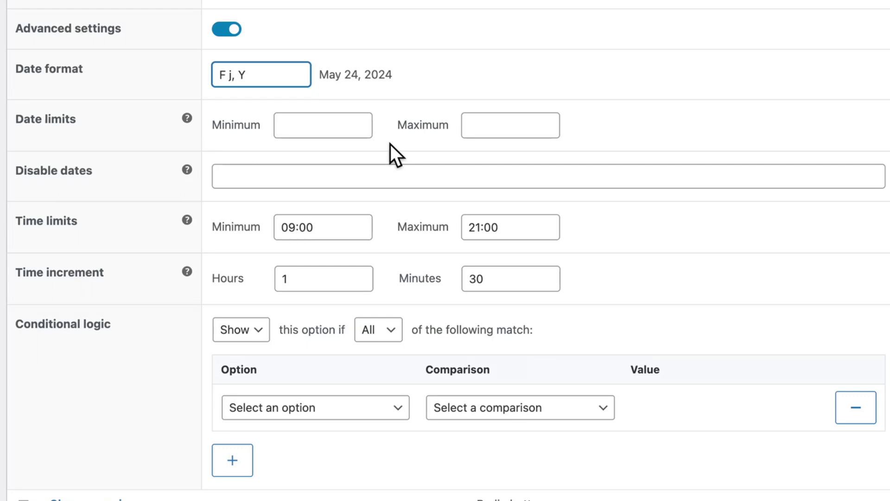
click(447, 124)
click(609, 148)
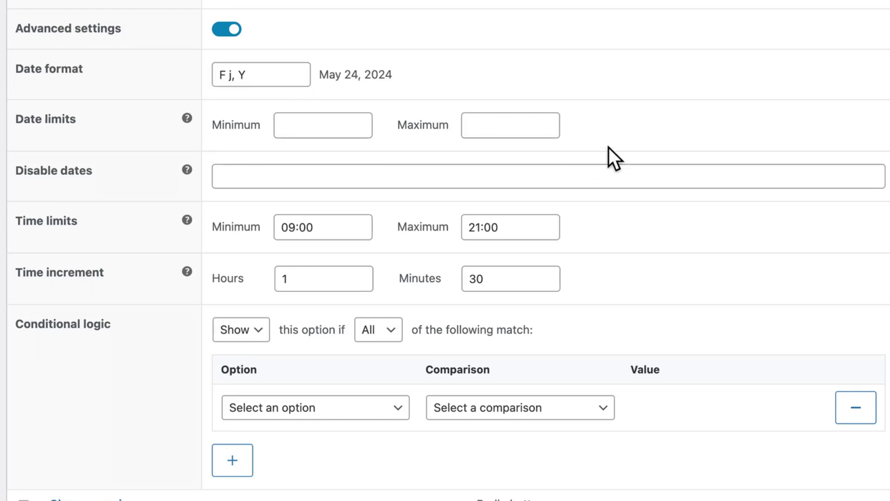
Set the Maximum date limit to +60d and disable the date 2024-12-25.
click(517, 129)
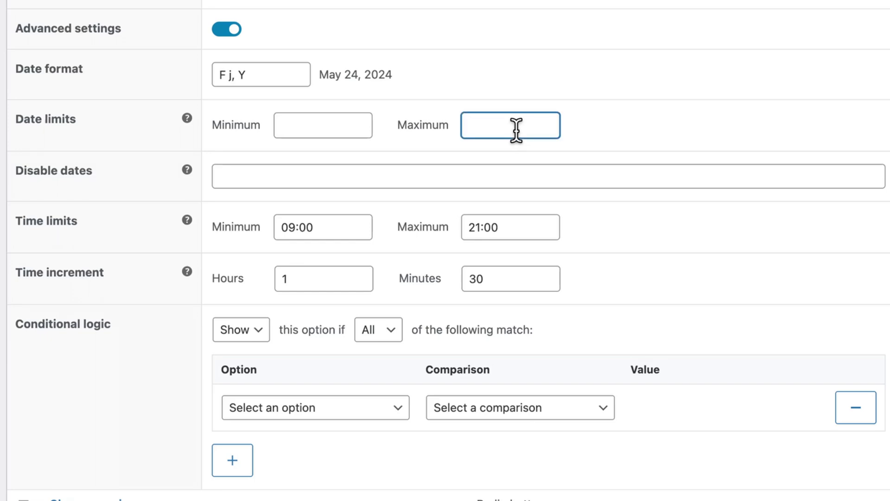
text(+60d)
click(566, 121)
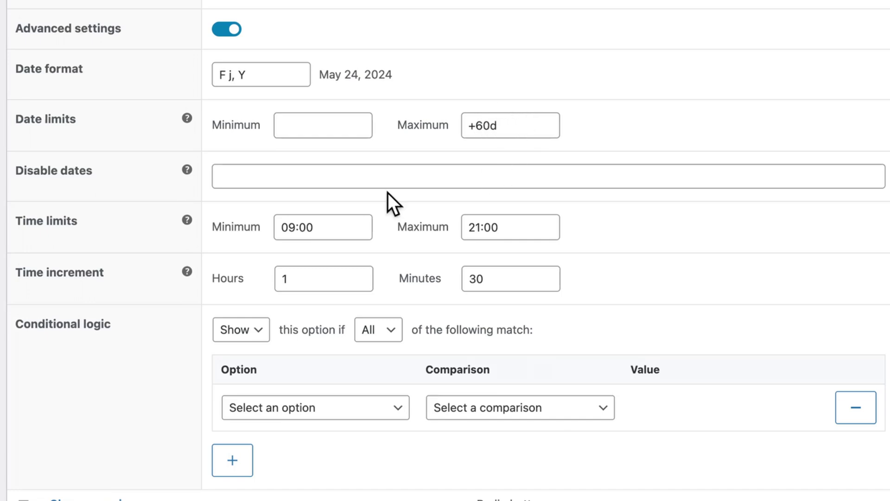
click(280, 173)
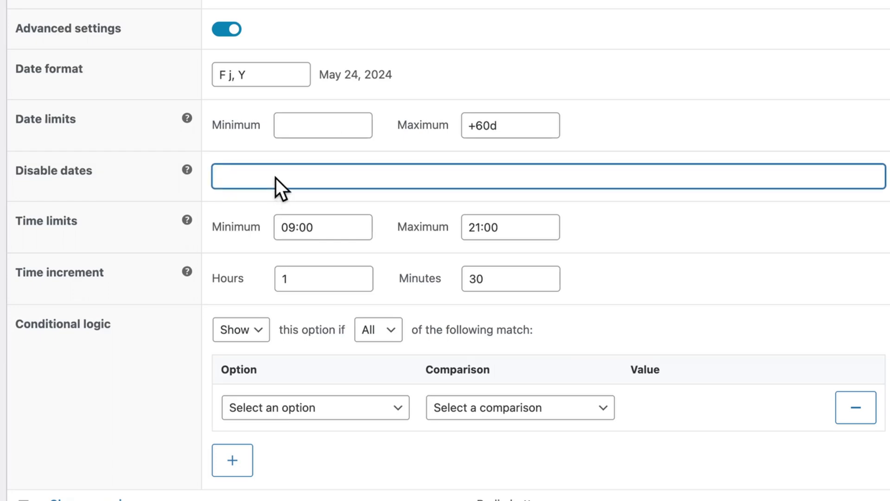
text(2024-12-25)
click(367, 202)
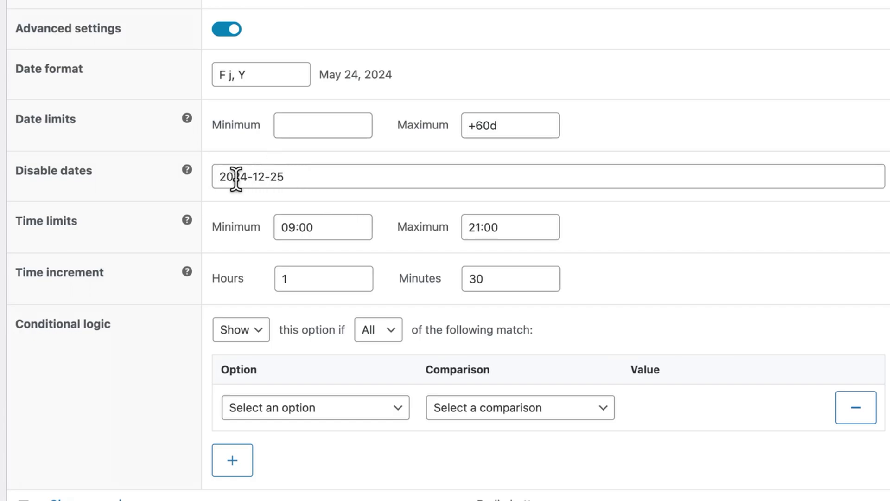
scroll(306, 185, down, 2)
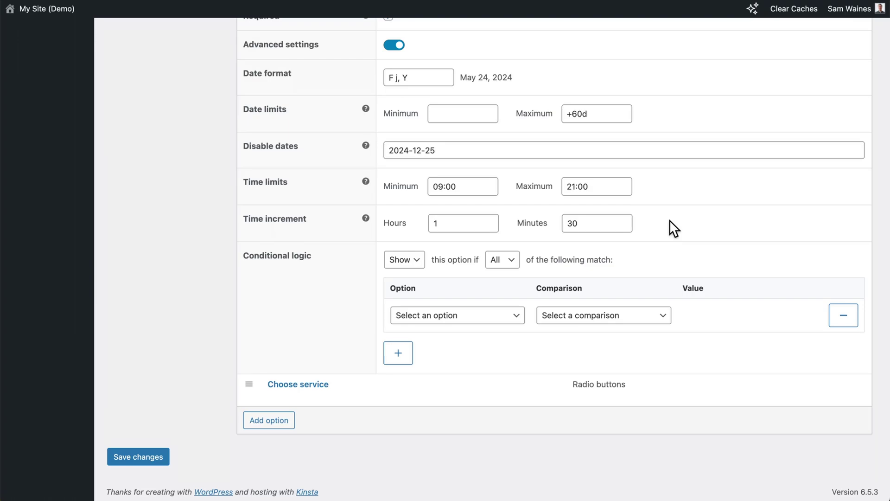
click(510, 263)
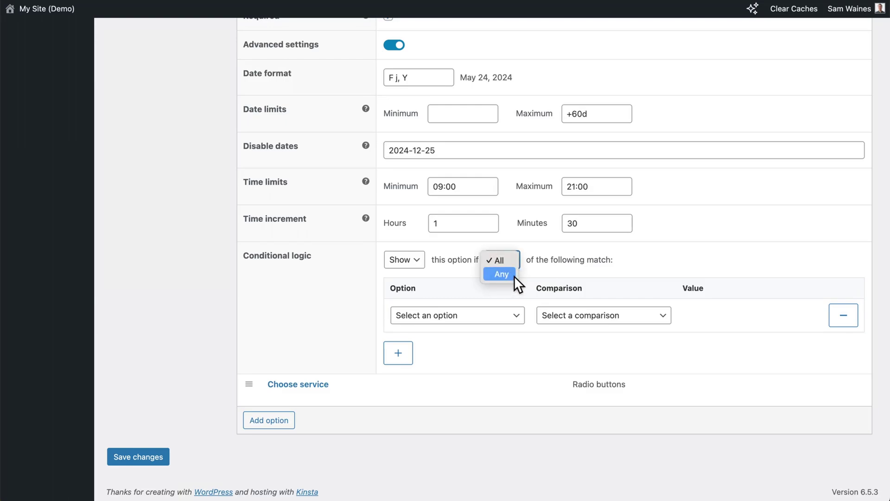
click(536, 267)
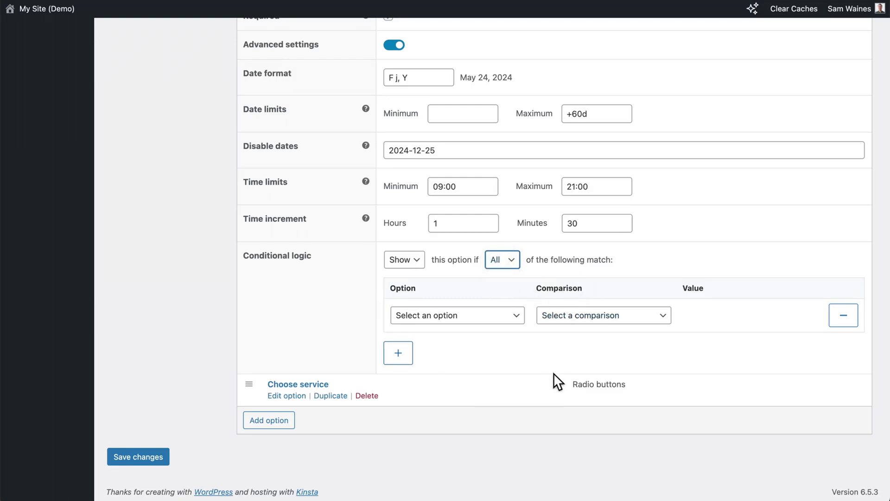
click(138, 458)
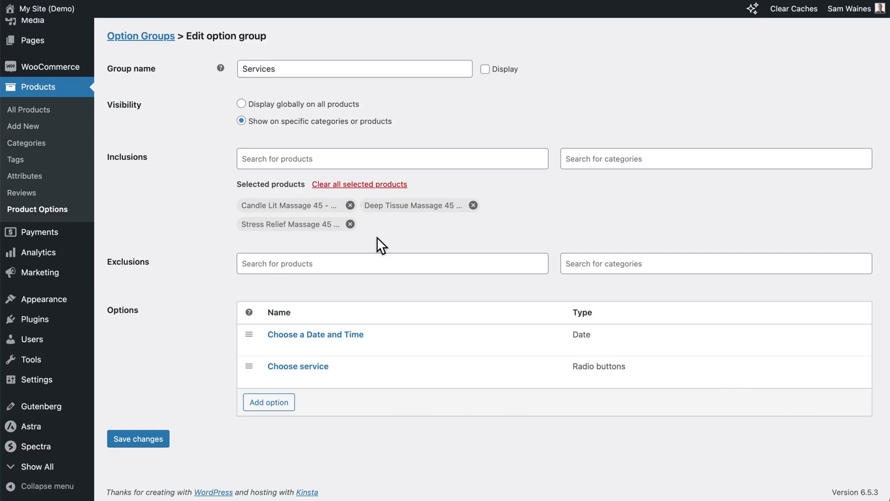
Open the Choose service option's settings from its row in the Services group.
mouse_move(302, 380)
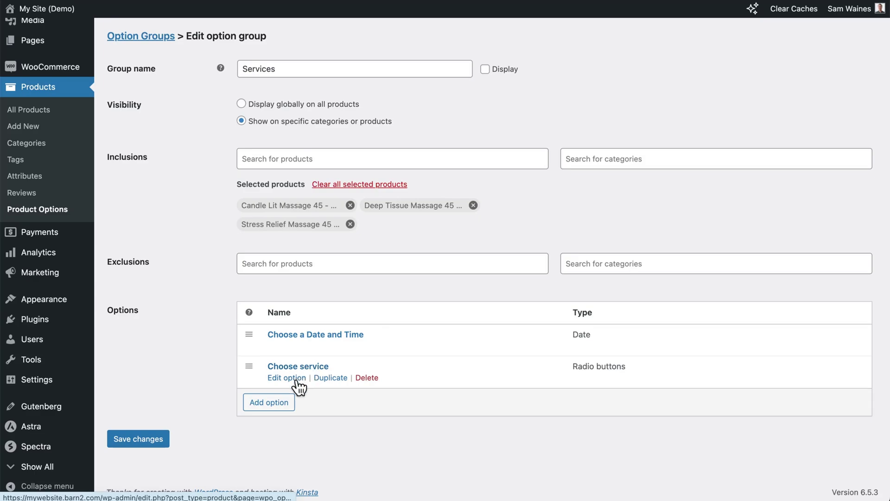
click(292, 378)
scroll(293, 385, down, 5)
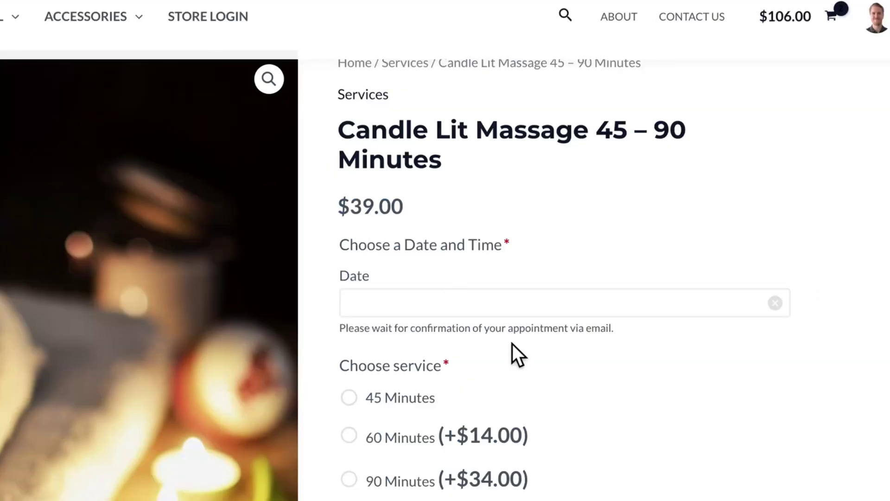
Scroll the Candle Lit Massage page to review its date field and 45, 60 and 90 Minutes service choices.
scroll(513, 354, down, 4)
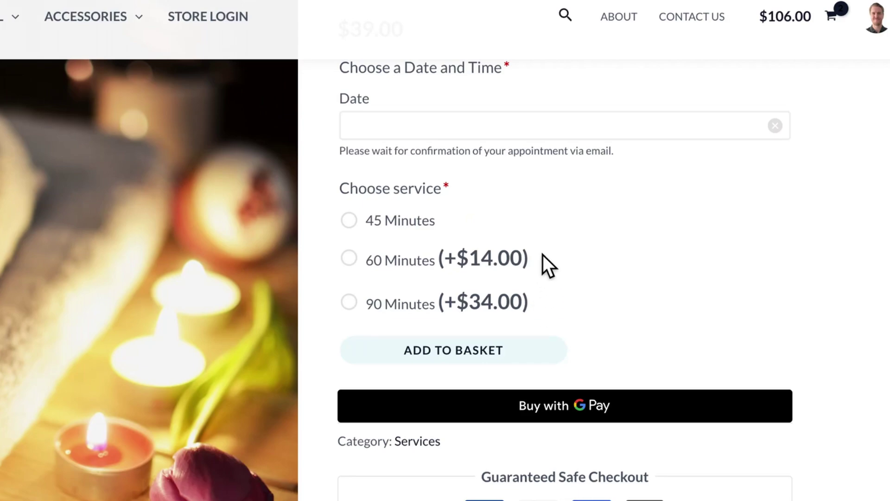
scroll(522, 211, up, 2)
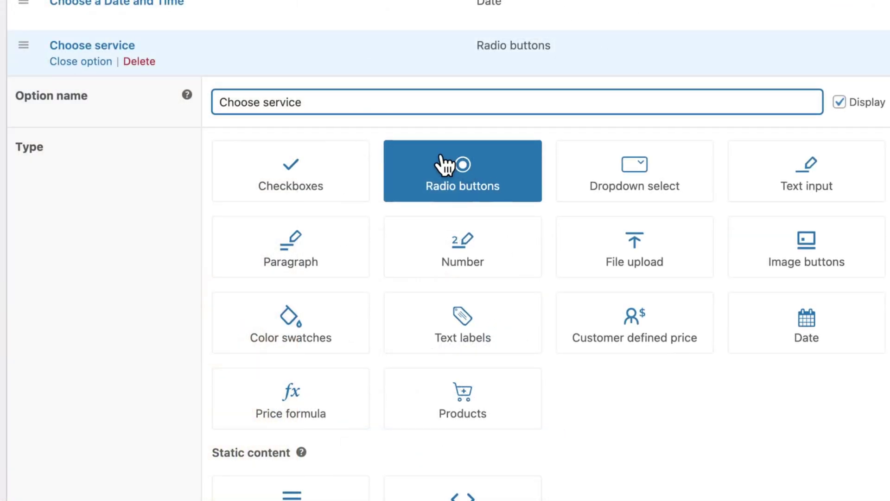
scroll(443, 164, down, 9)
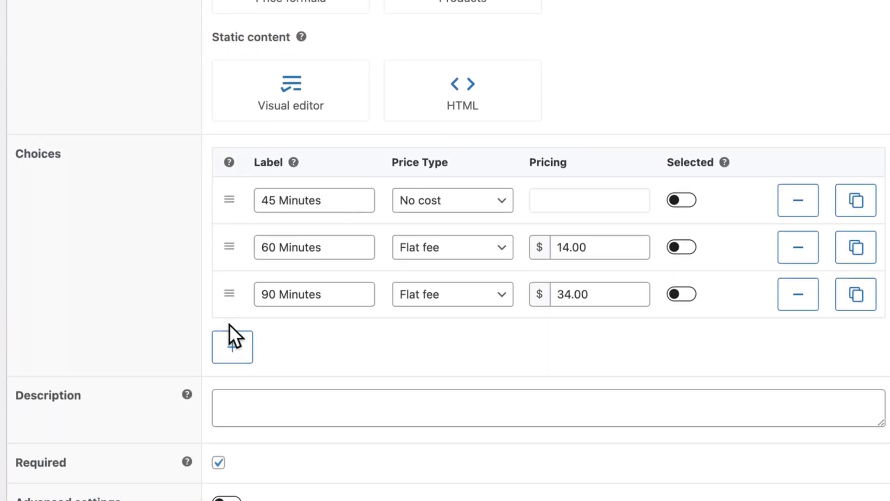
Add a new option row below Choose service, discarding the stray empty choice row.
click(230, 355)
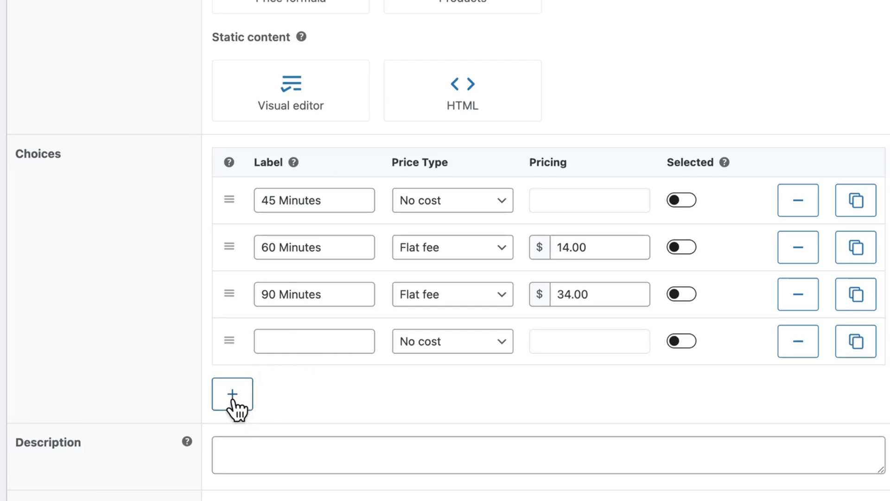
click(800, 341)
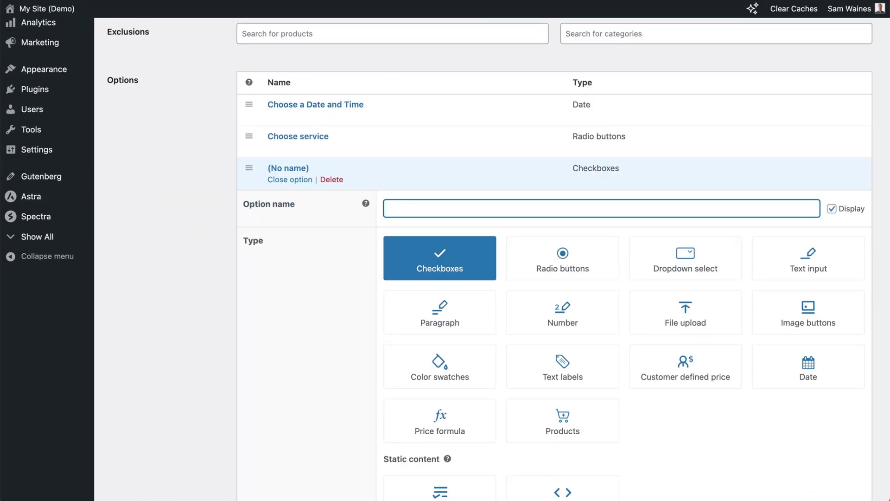
Name the new option 'Choose staff member' and make it an Image buttons type.
text(Choose staff member)
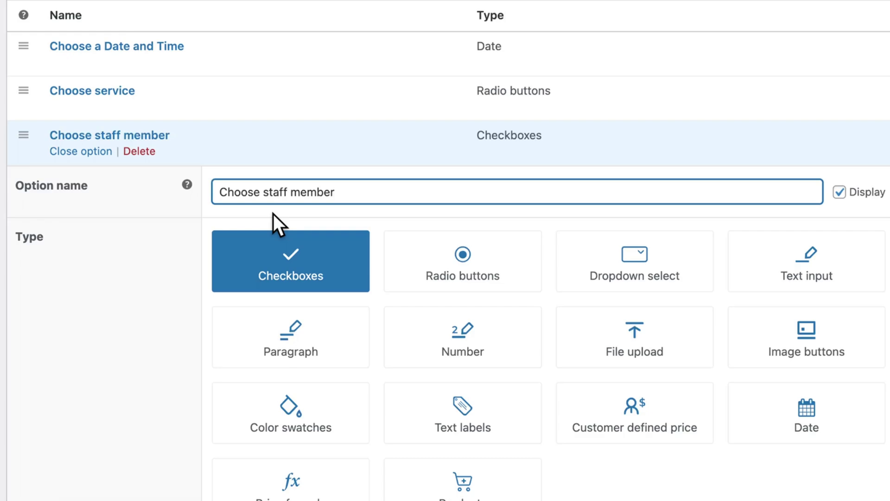
scroll(273, 213, down, 2)
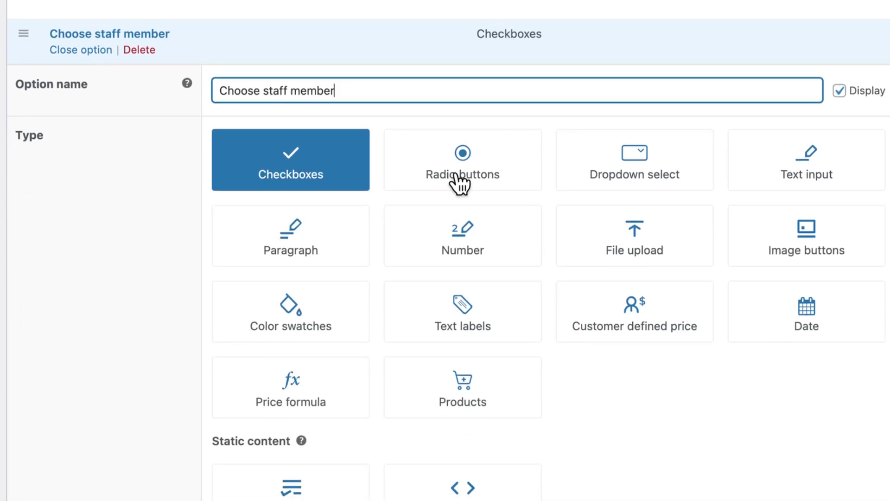
click(459, 183)
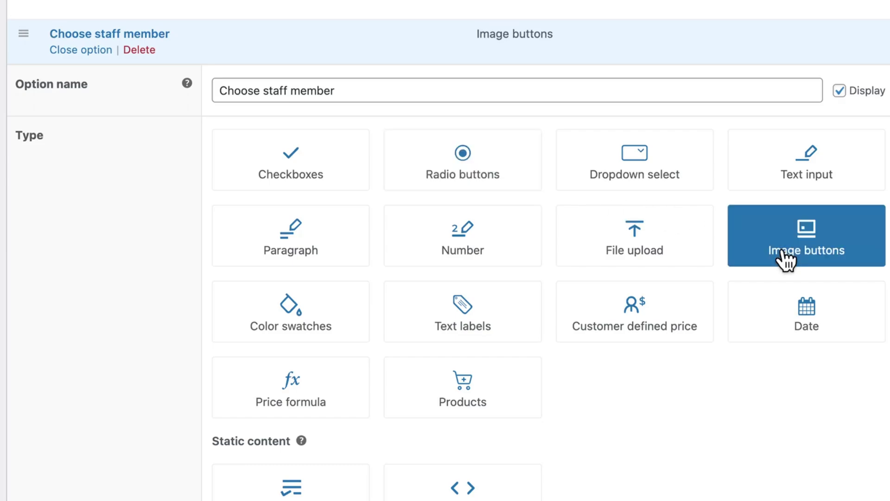
scroll(690, 342, down, 5)
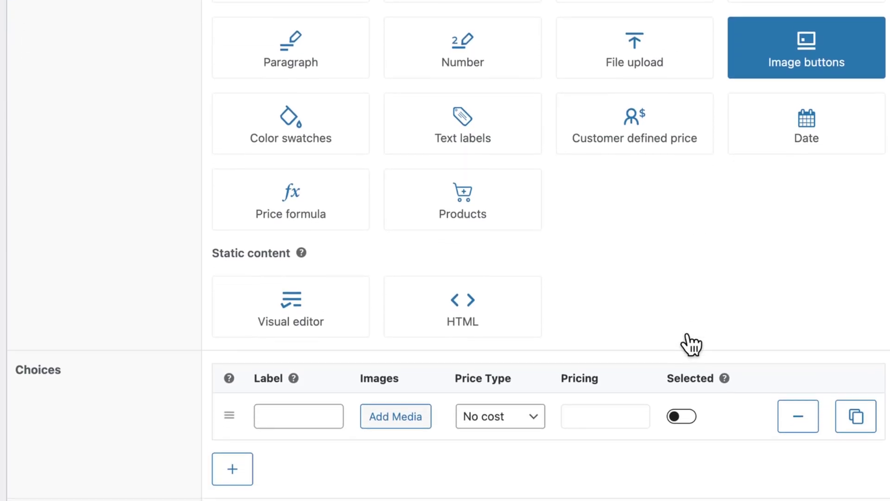
scroll(687, 335, down, 1)
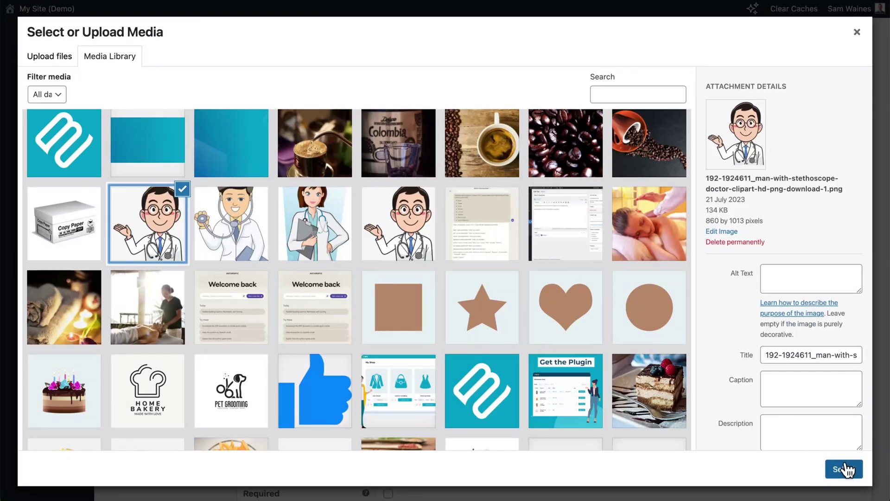
Add a doctor choice with his picture and name label at a 5.00 flat fee, plus two blank choice rows.
click(845, 469)
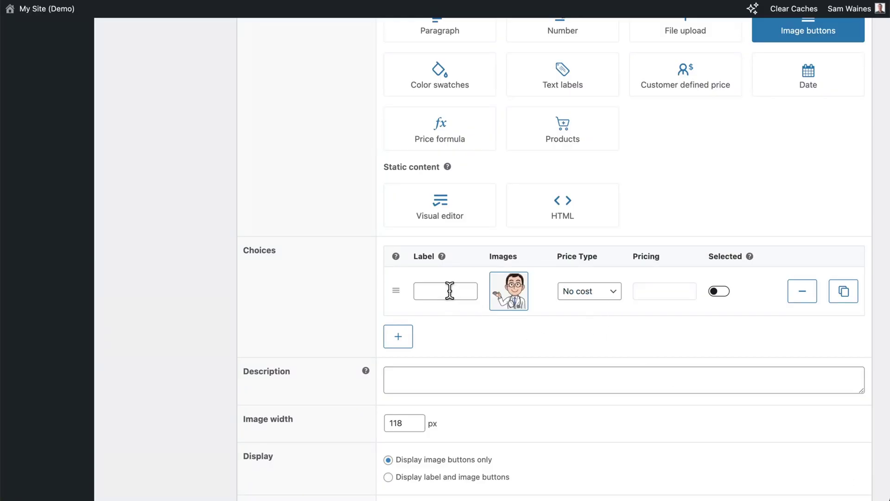
text(Dr. Gonzalez)
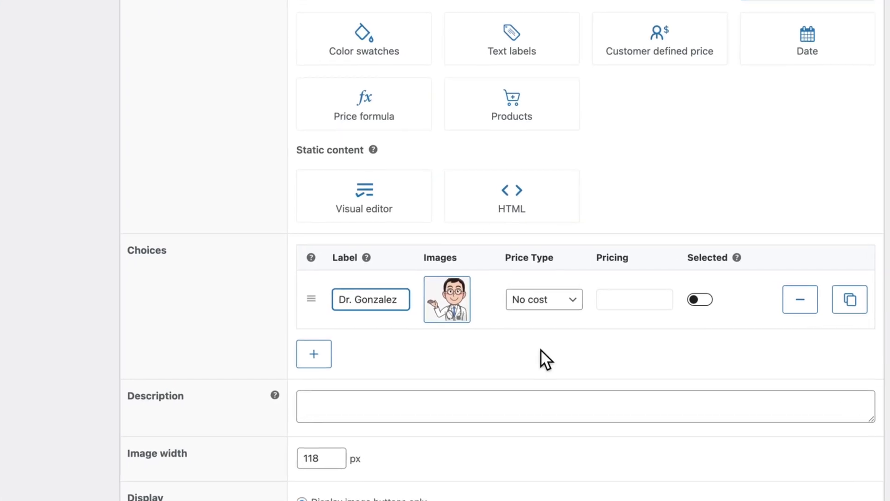
click(538, 303)
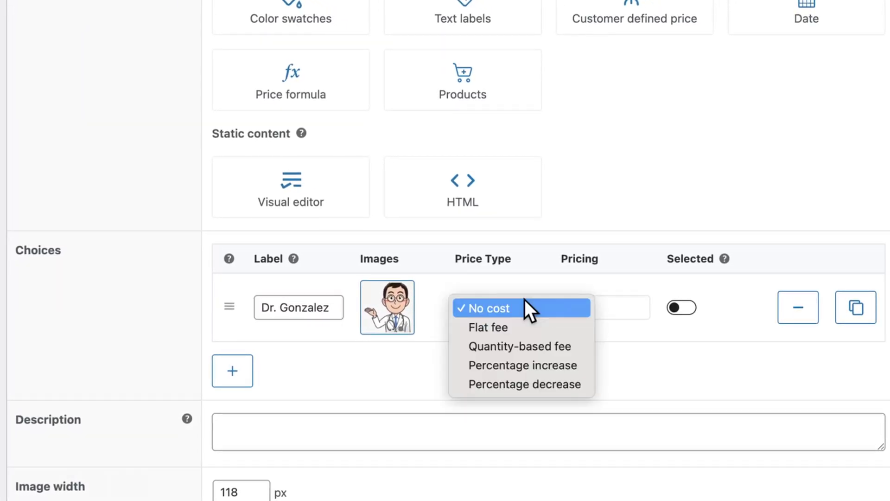
click(500, 327)
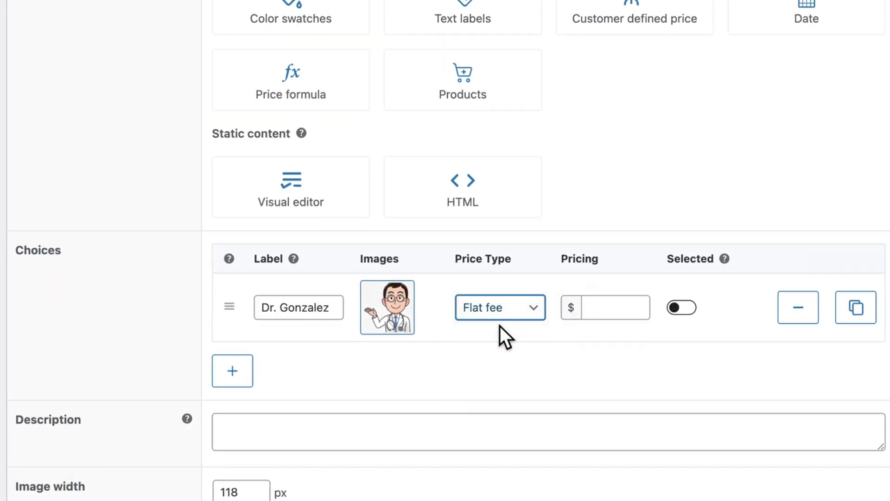
click(612, 304)
text(5.00)
click(247, 375)
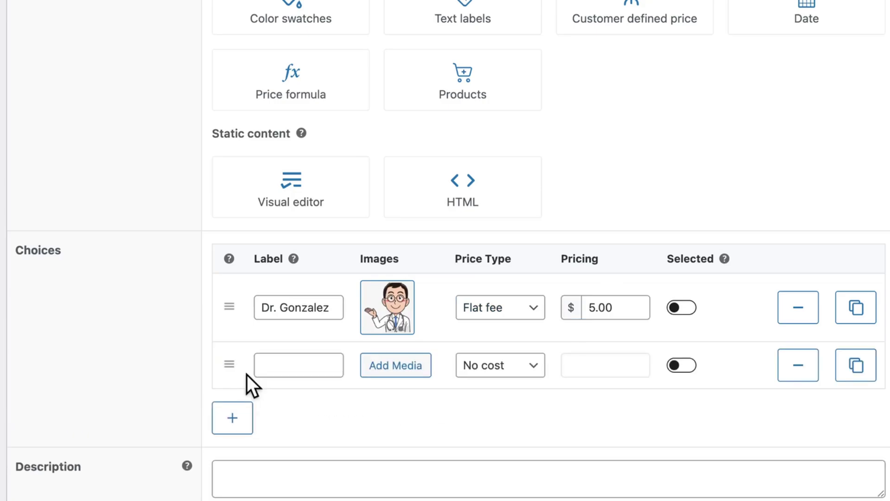
click(241, 419)
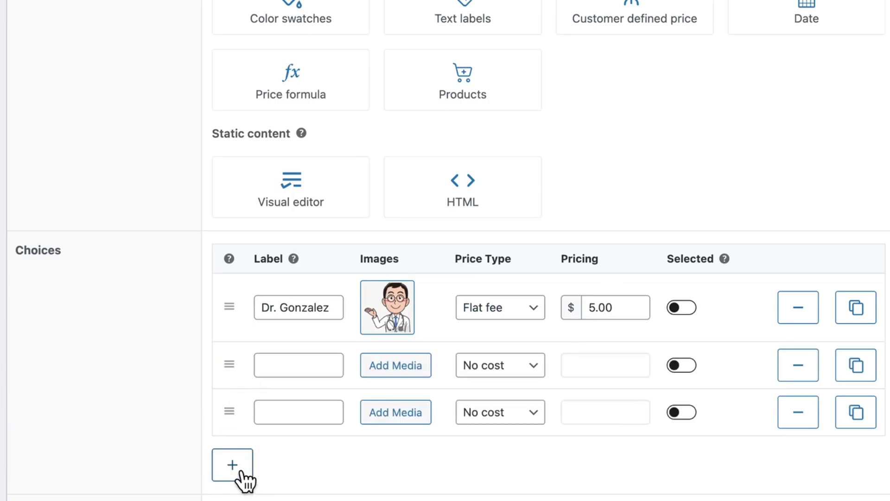
Display labels with the staff image buttons in Full overlay, make the option required, and save.
scroll(246, 361, down, 4)
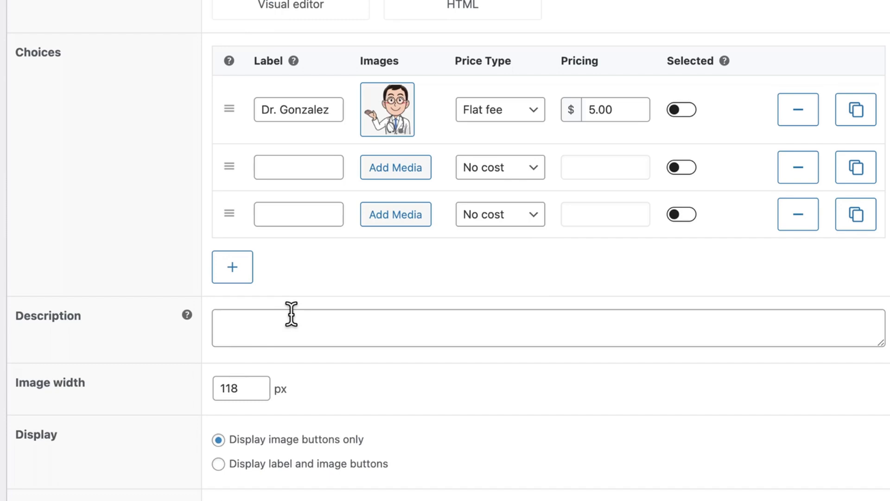
scroll(334, 367, down, 2)
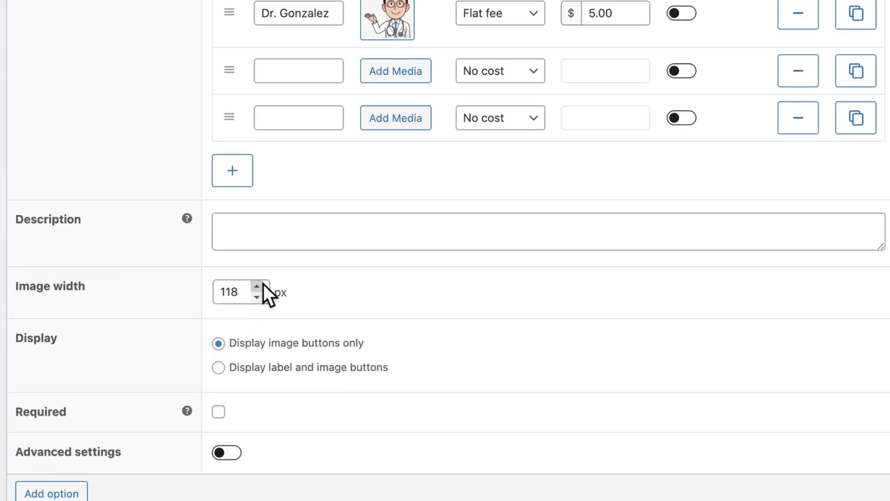
scroll(263, 284, down, 1)
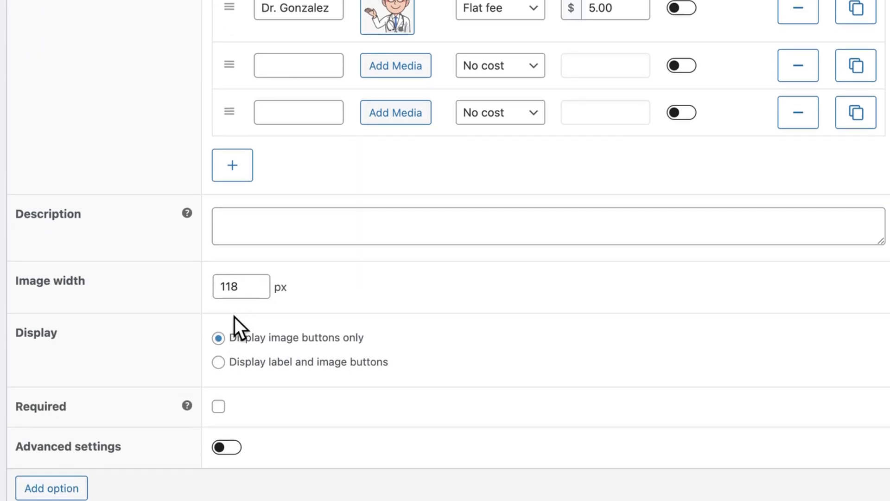
click(219, 364)
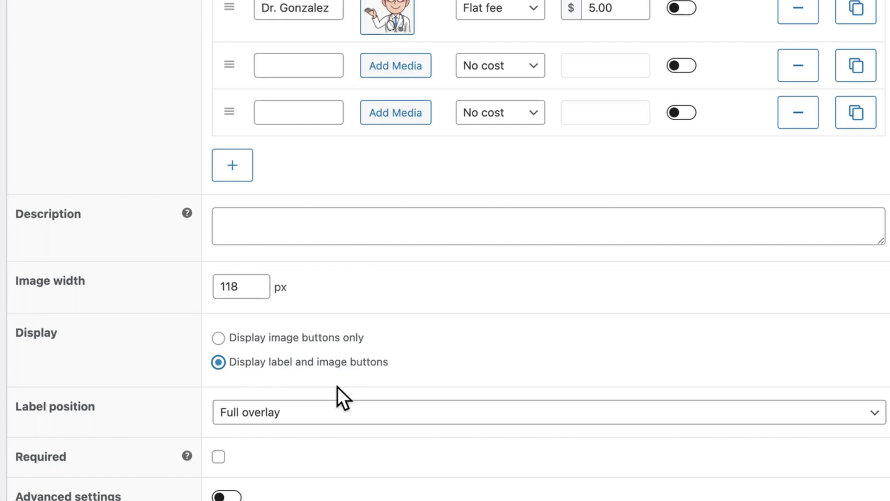
scroll(338, 387, down, 1)
click(330, 367)
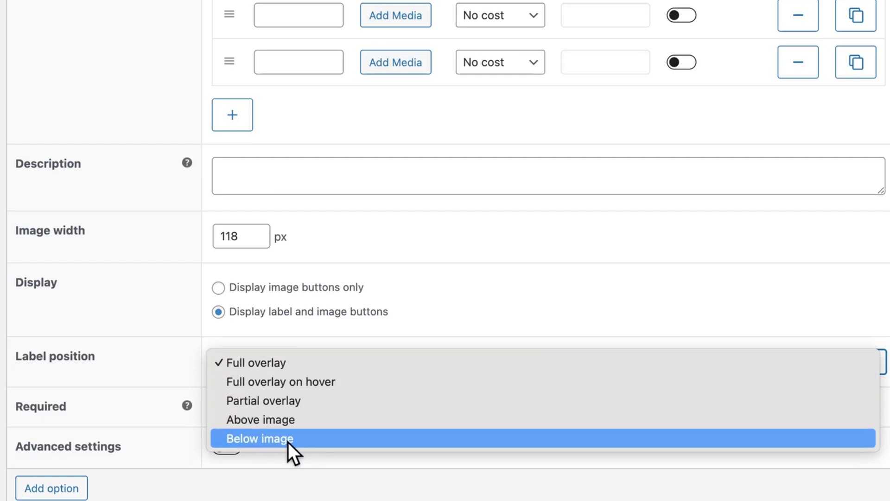
key(Escape)
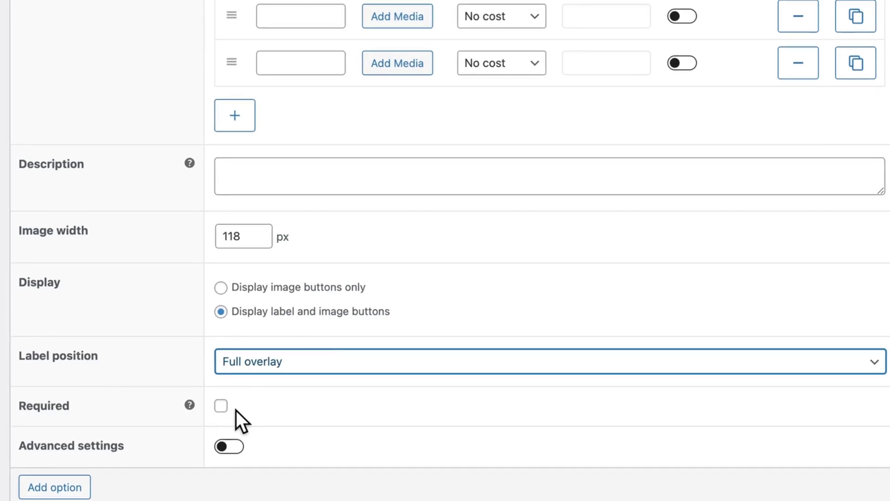
click(219, 406)
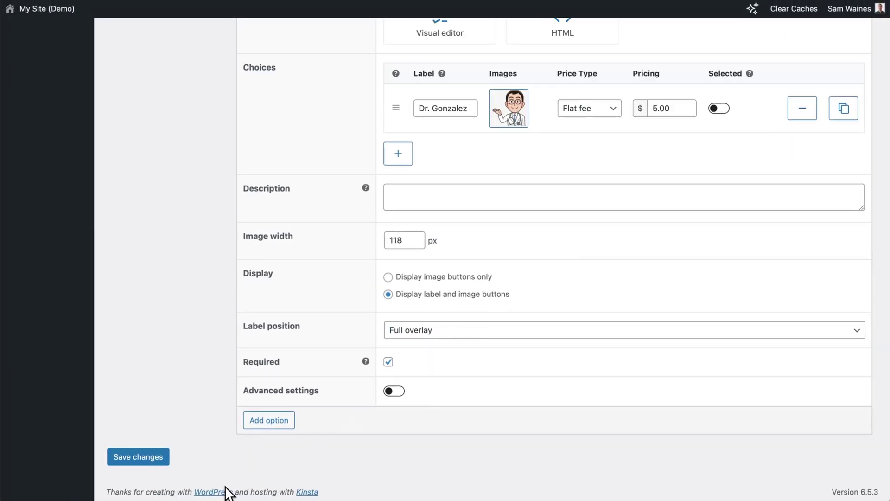
click(164, 462)
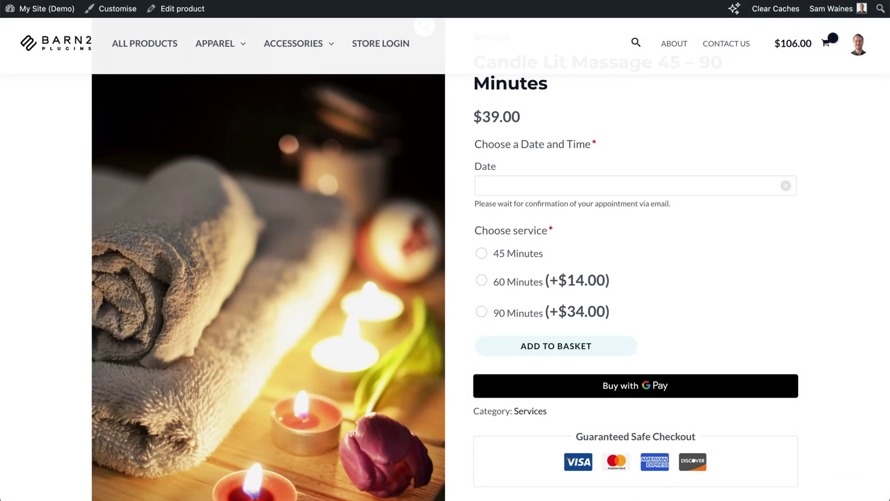
Book a 60 Minutes massage with the doctor on May 29 at 15:30 and add it to the basket.
click(515, 89)
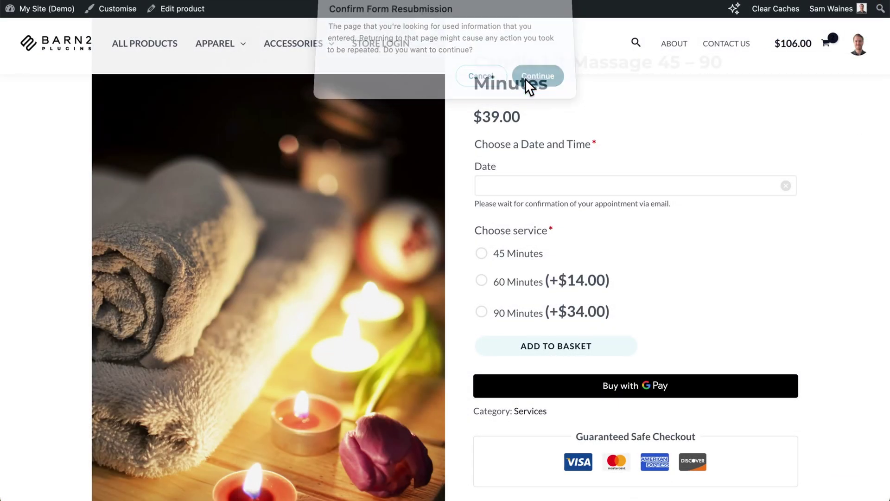
click(587, 187)
click(553, 317)
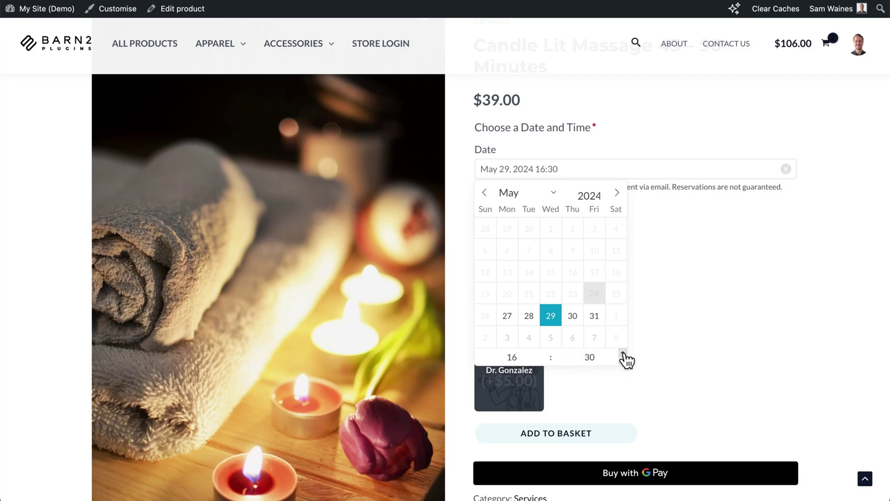
click(689, 323)
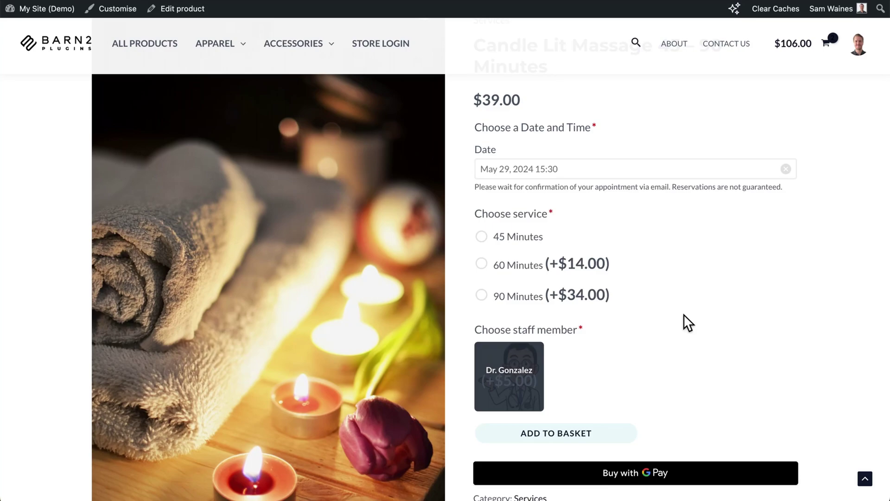
click(485, 268)
scroll(674, 318, down, 3)
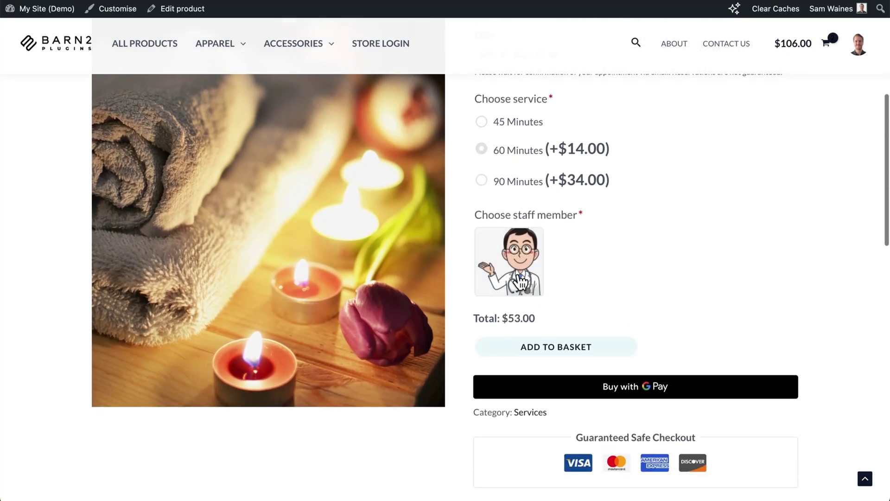
click(514, 275)
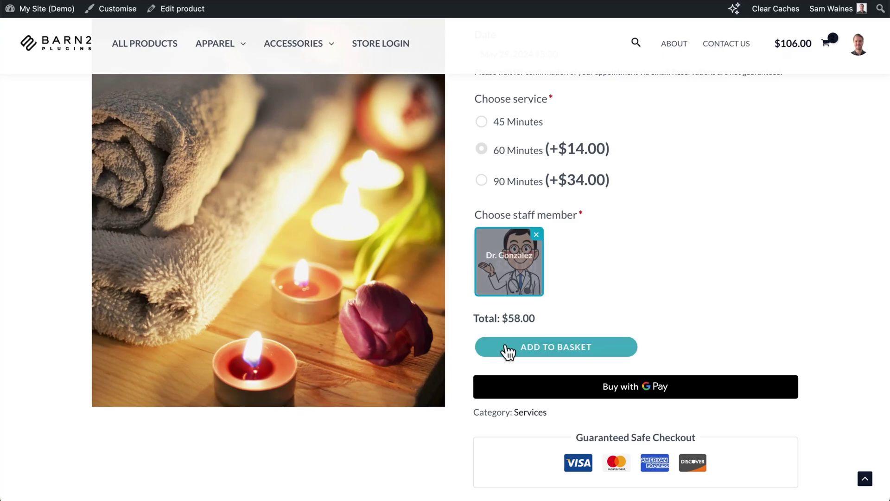
click(541, 355)
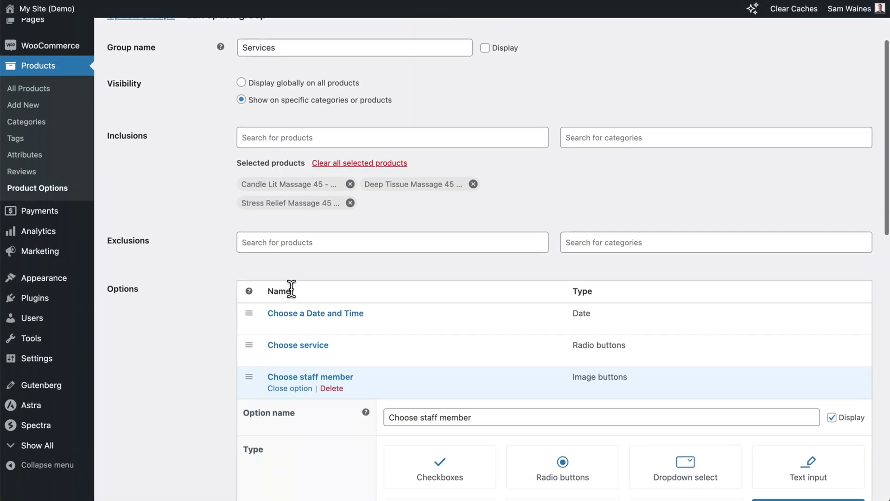
Set the staff option's label position to Below image.
scroll(291, 288, down, 10)
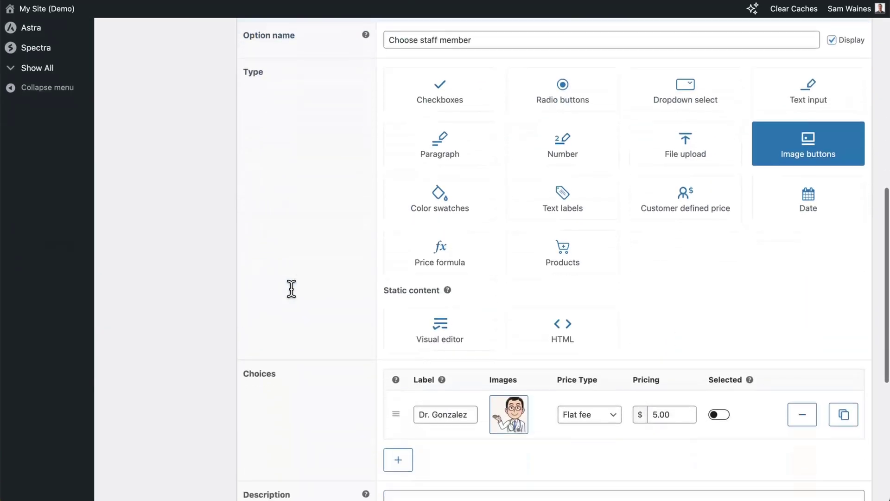
scroll(357, 325, down, 2)
scroll(369, 335, down, 2)
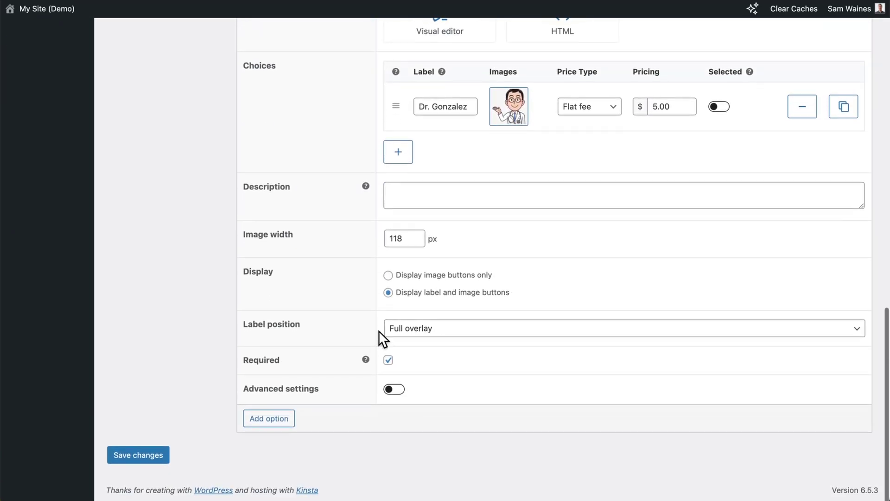
click(426, 331)
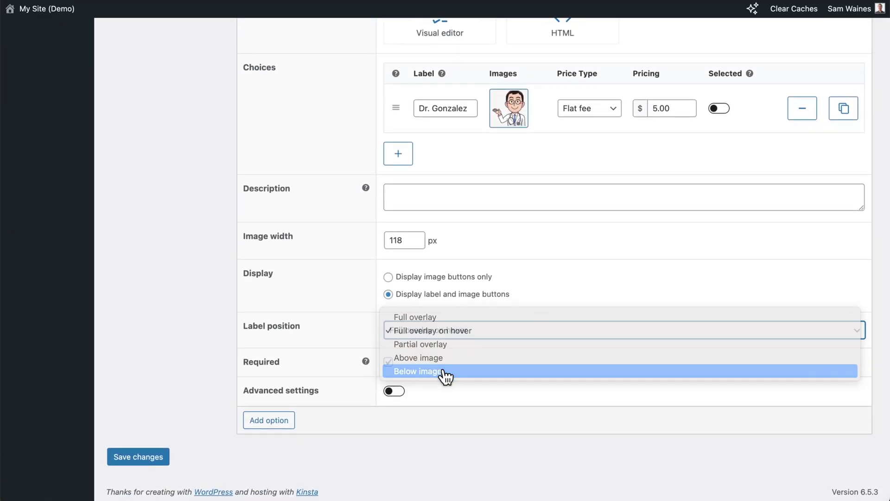
click(442, 370)
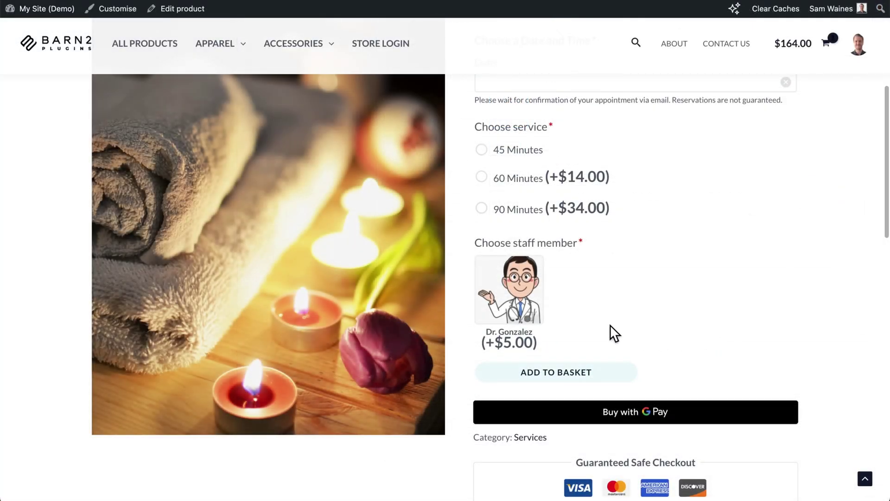